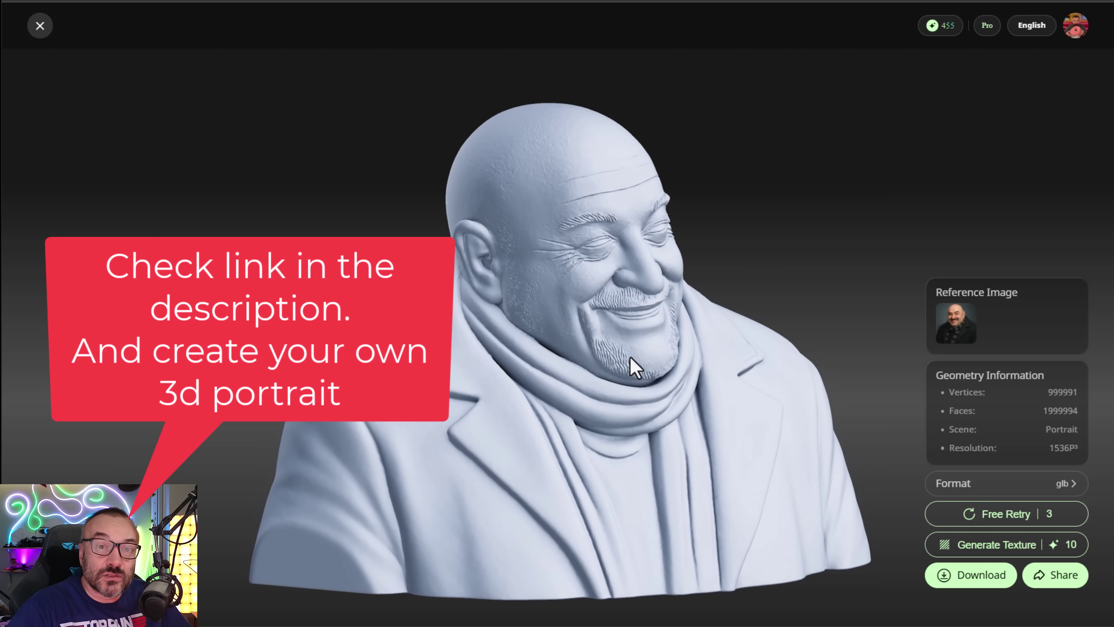
- Rotate the portrait bust in the viewer so its face tilts downward
drag(606, 347, 576, 366)
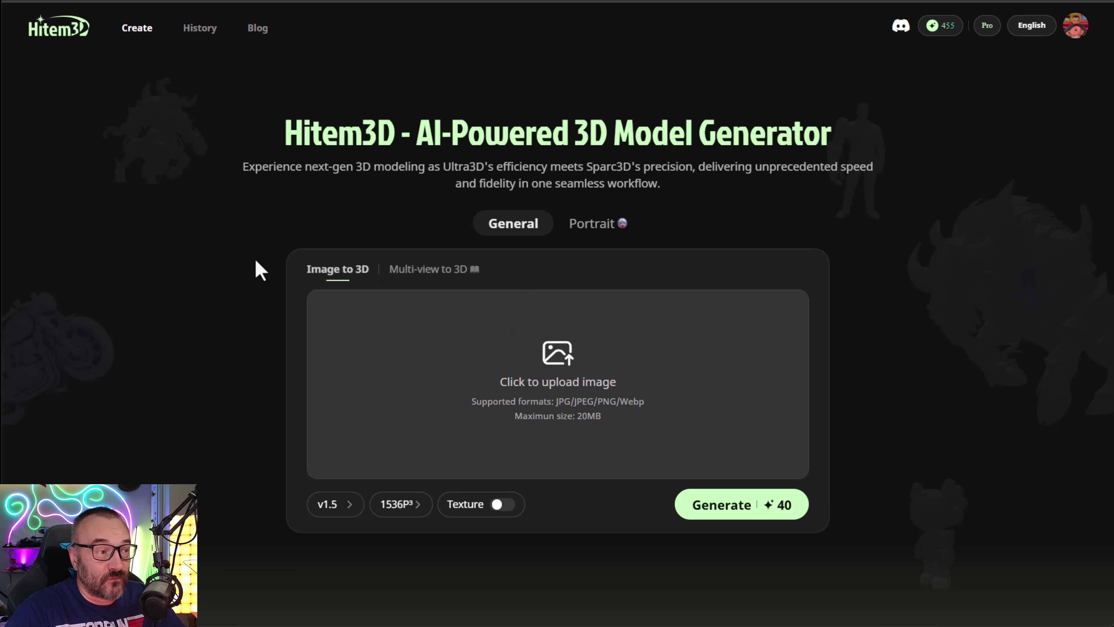
- Preview the Multi-view to 3D mode, then switch the generator to Portrait
click(447, 271)
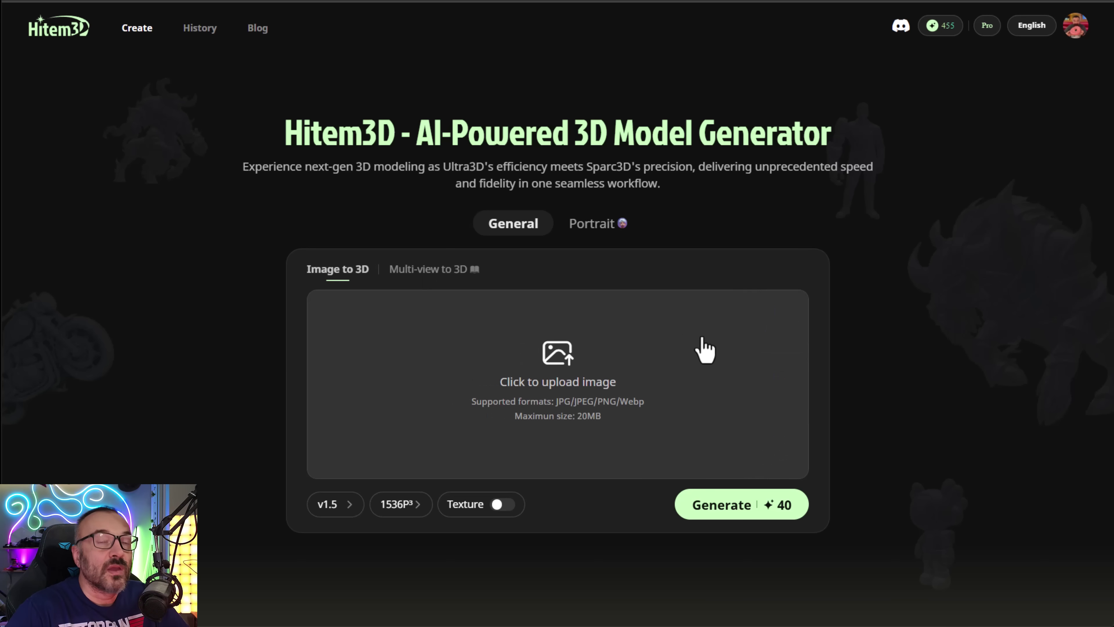
click(612, 233)
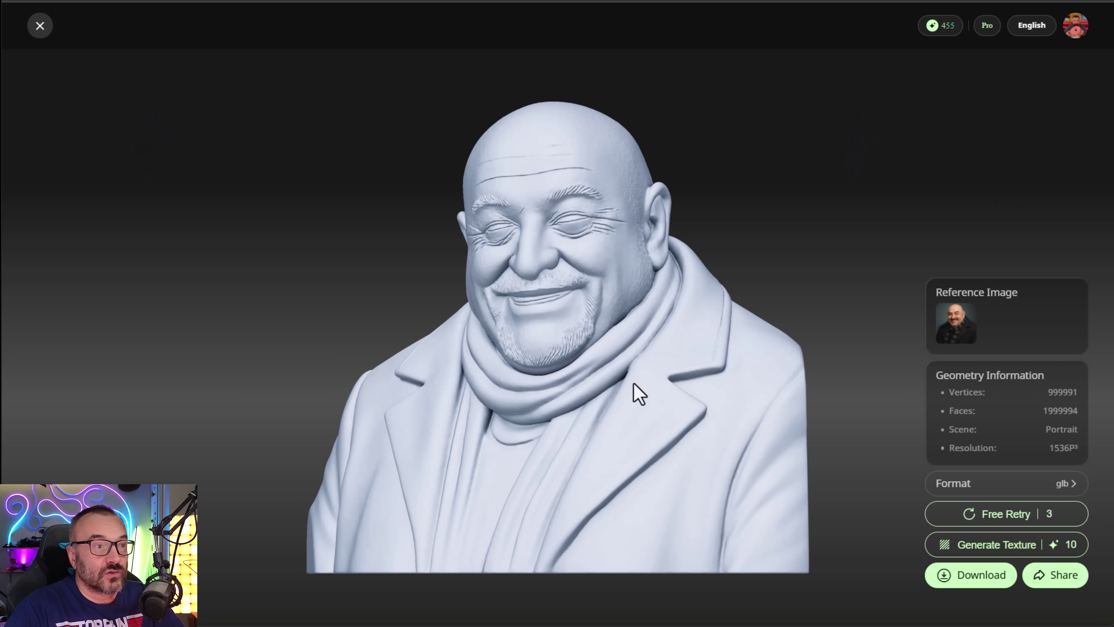
- Compare the bust with its enlarged reference photo from side, front and three-quarter views
drag(634, 393, 567, 399)
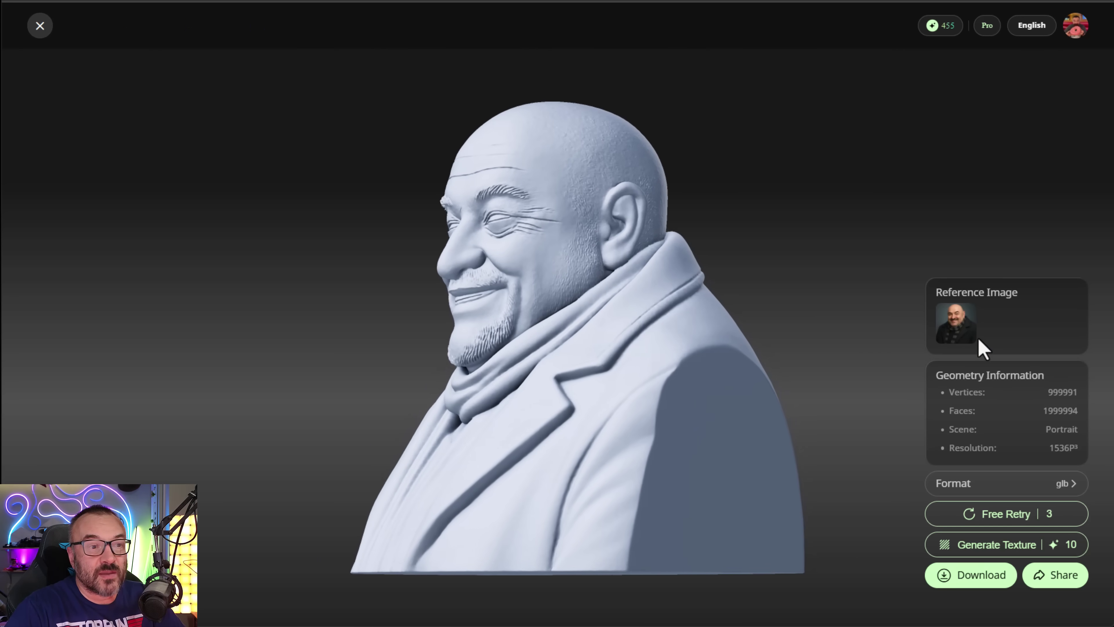
click(964, 327)
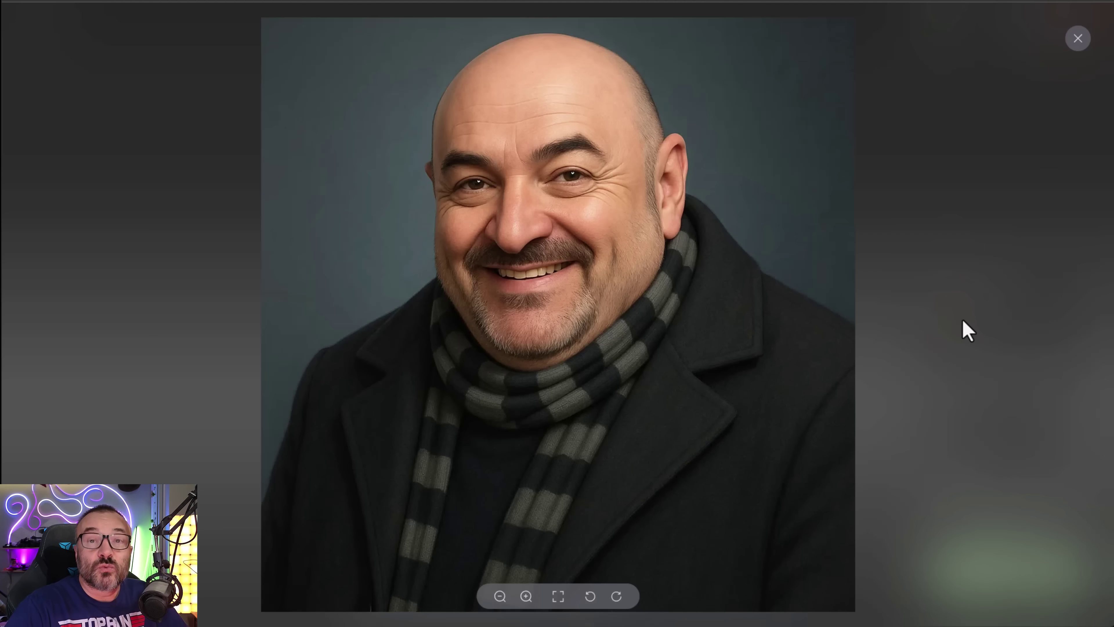
click(1078, 40)
drag(510, 366, 572, 355)
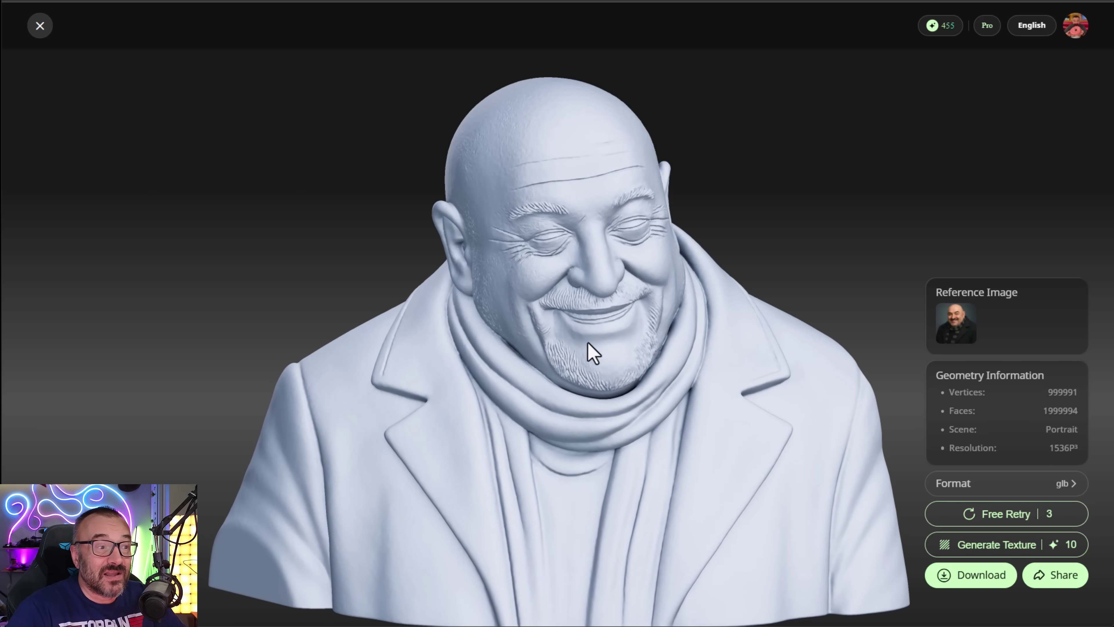
drag(587, 386, 612, 386)
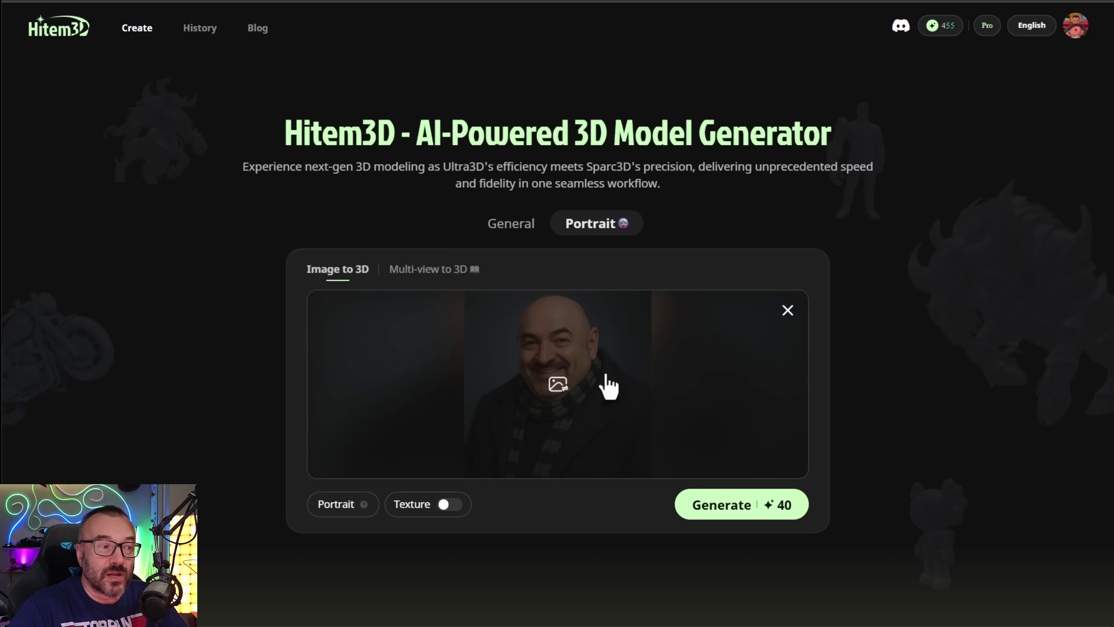
- Turn on Texture generation and switch the generator to General mode
click(448, 511)
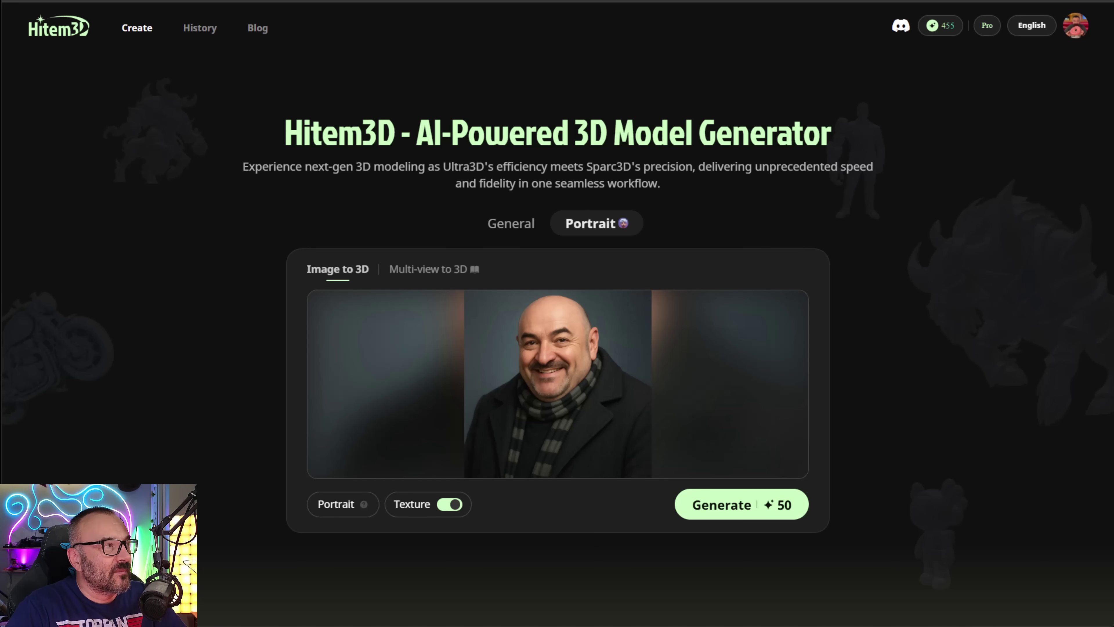
click(513, 223)
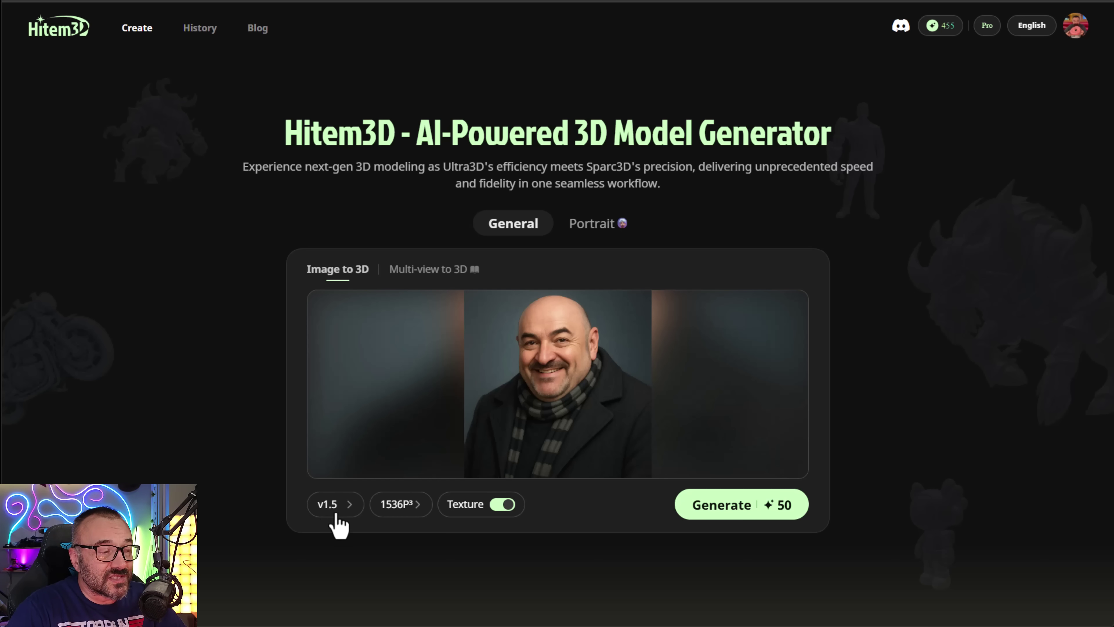
- Try version v1.0, return to v1.5 at 1536P³, and turn Texture off to cost 40 credits
click(350, 511)
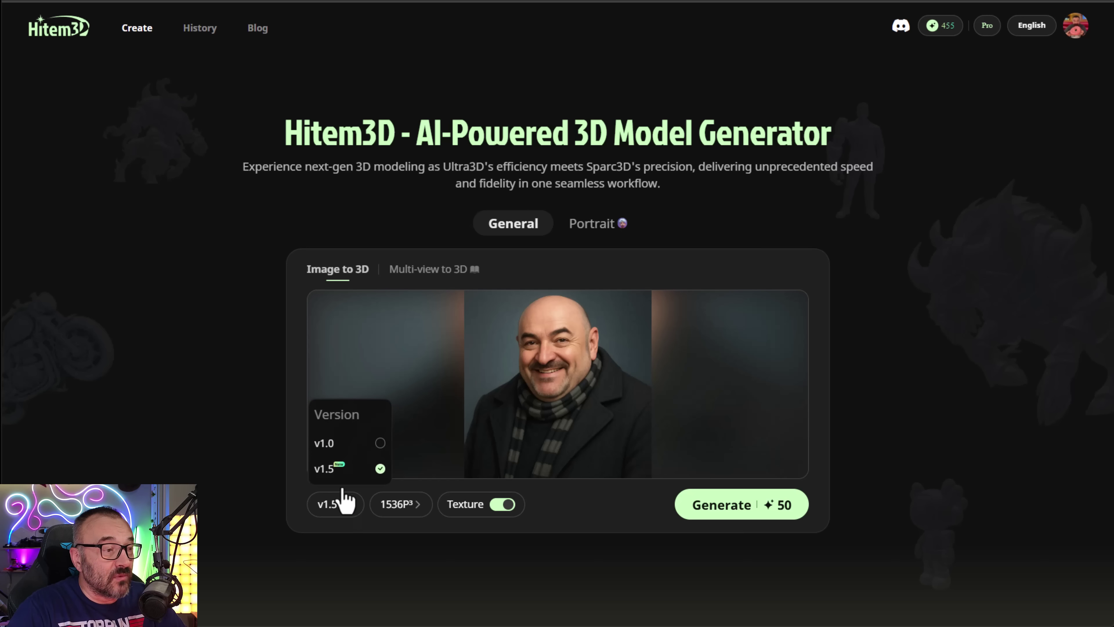
click(351, 445)
click(415, 511)
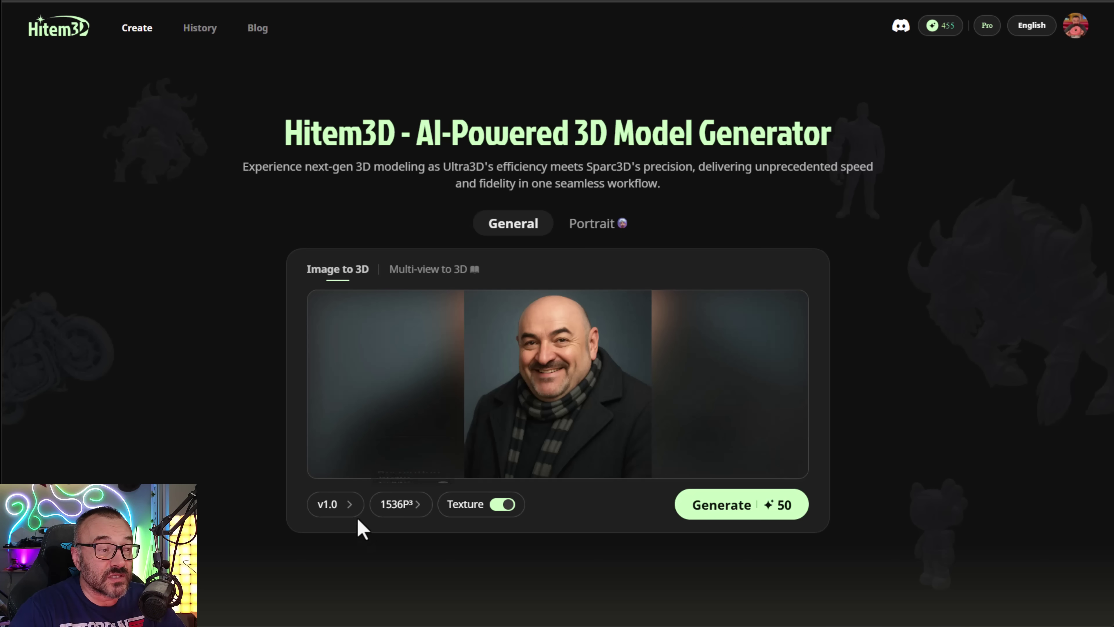
click(345, 504)
click(347, 475)
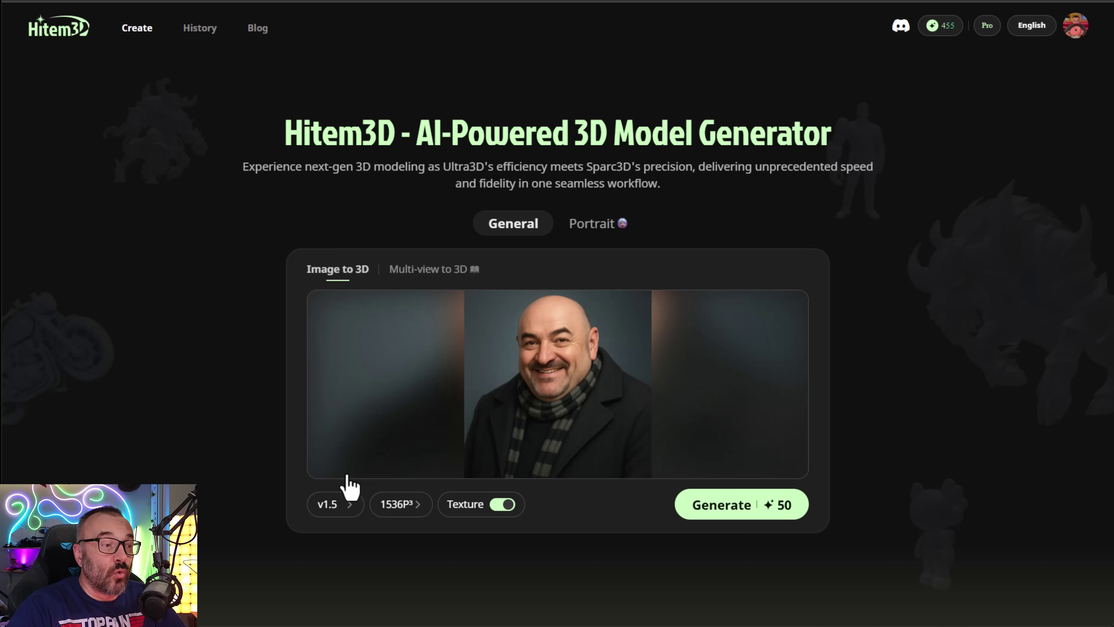
click(411, 512)
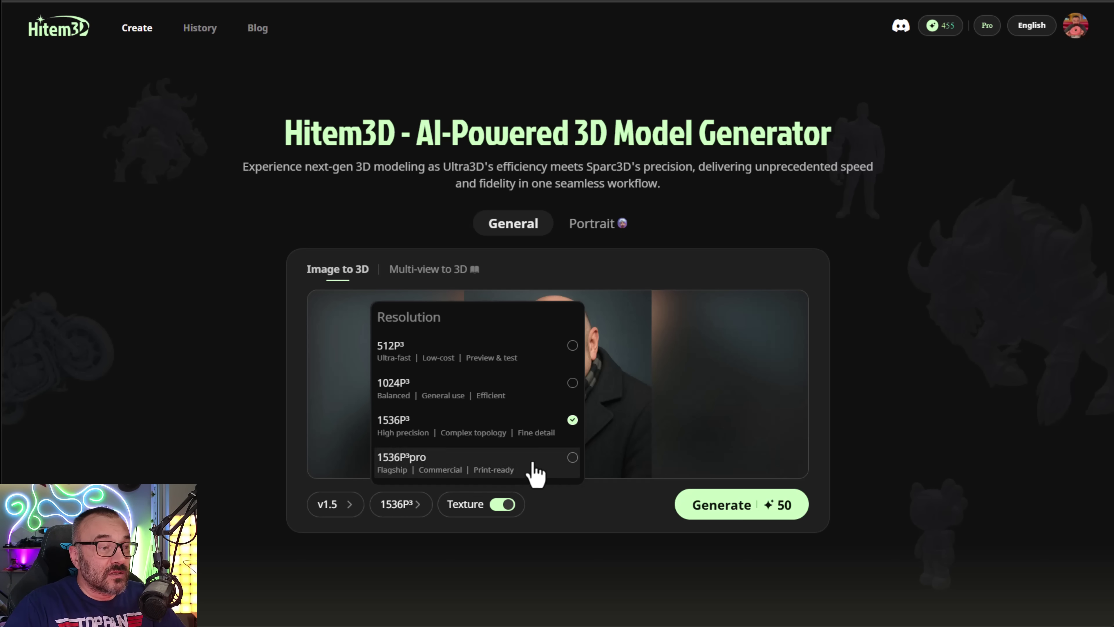
click(503, 505)
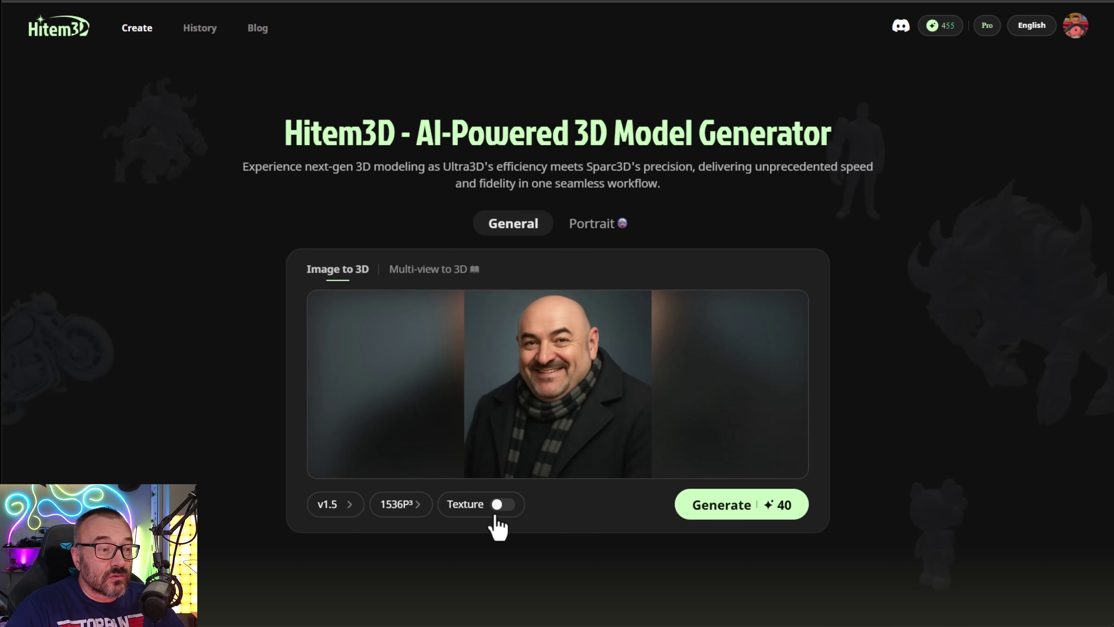
mouse_move(627, 471)
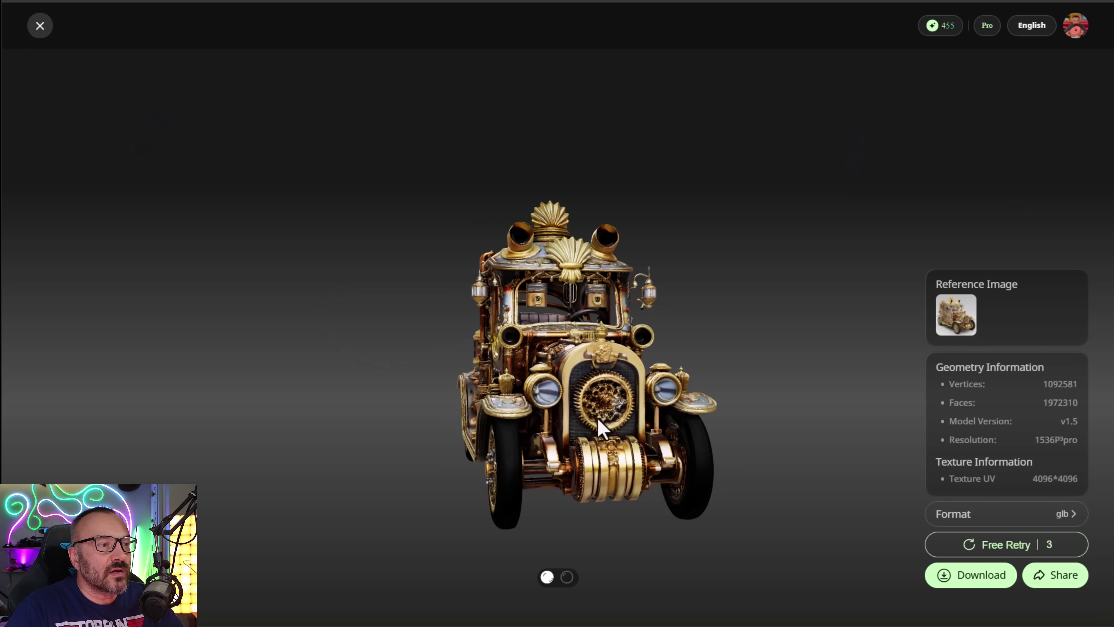
- Compare the steampunk car with its reference photo from several angles, then show its untextured mesh
drag(597, 423, 713, 423)
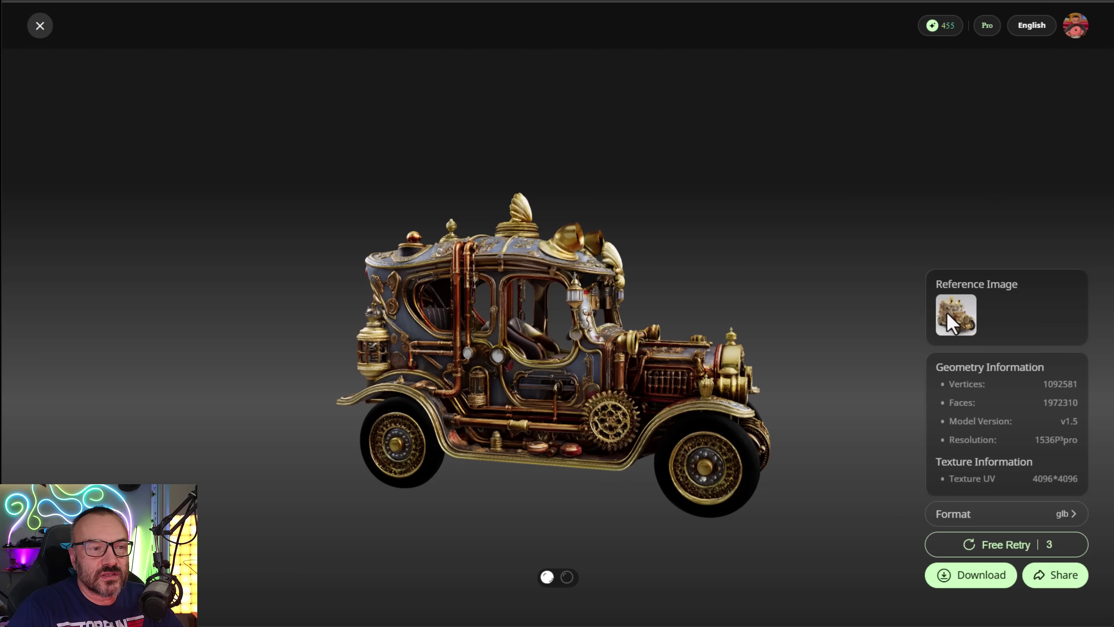
click(952, 321)
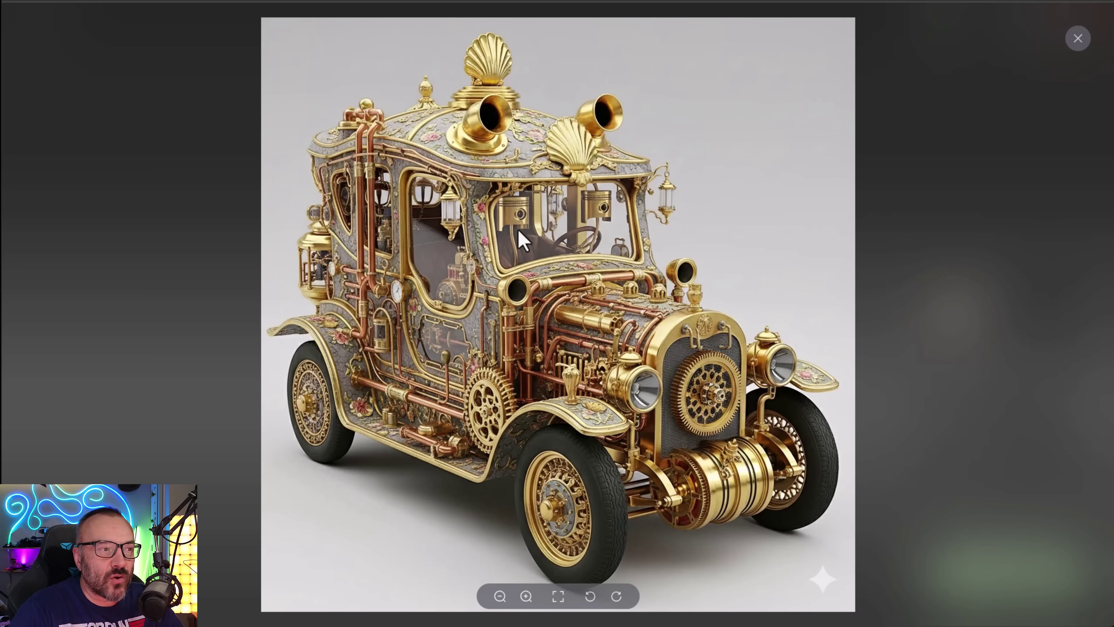
click(1078, 38)
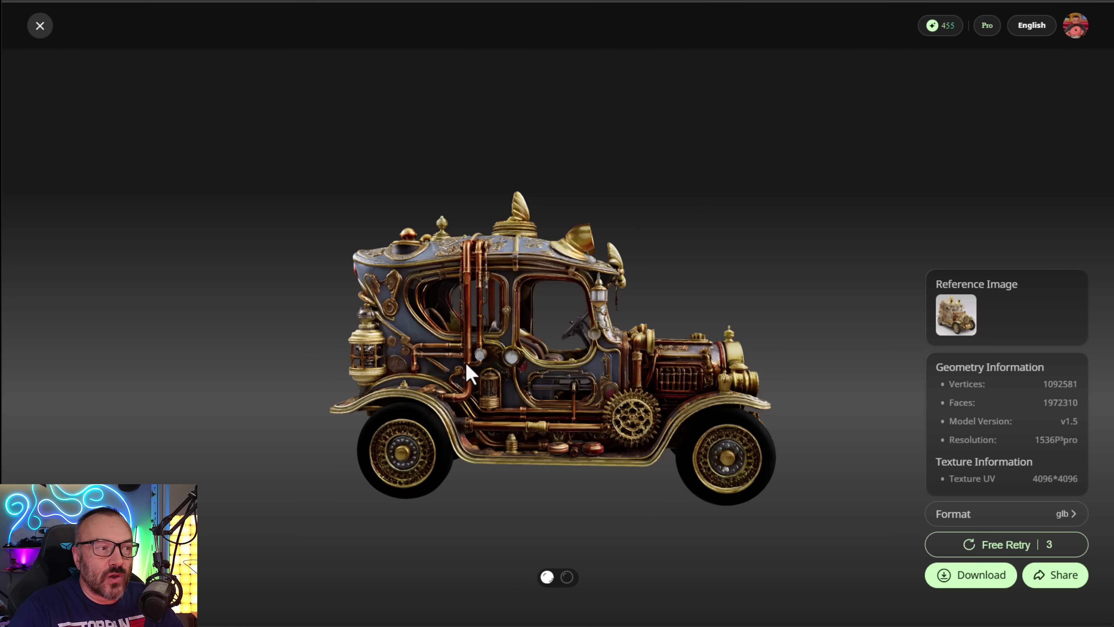
drag(465, 373, 691, 382)
drag(683, 386, 640, 282)
drag(610, 428, 660, 420)
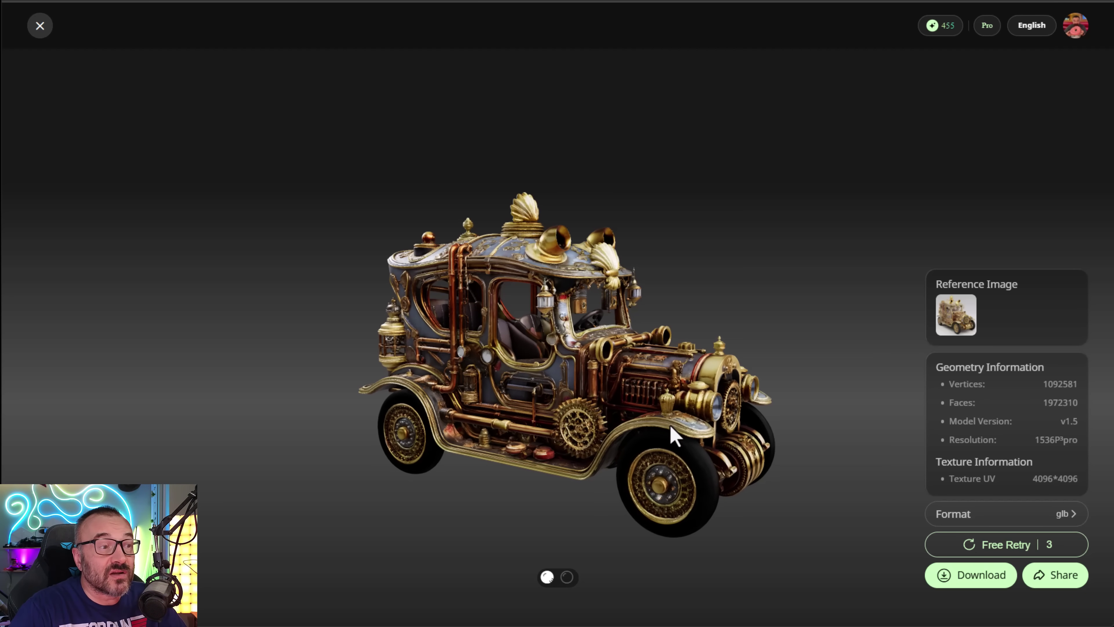
click(567, 578)
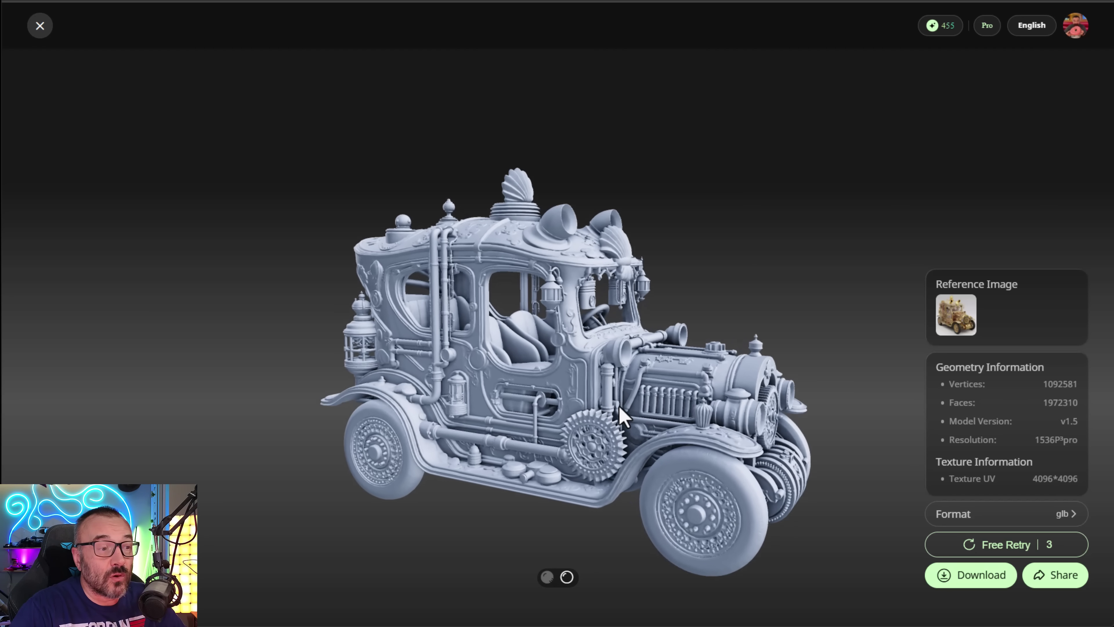
- Orbit and zoom around the grey car mesh from front, top-down and three-quarter views
drag(639, 411, 619, 358)
scroll(583, 424, up, 3)
scroll(609, 343, up, 5)
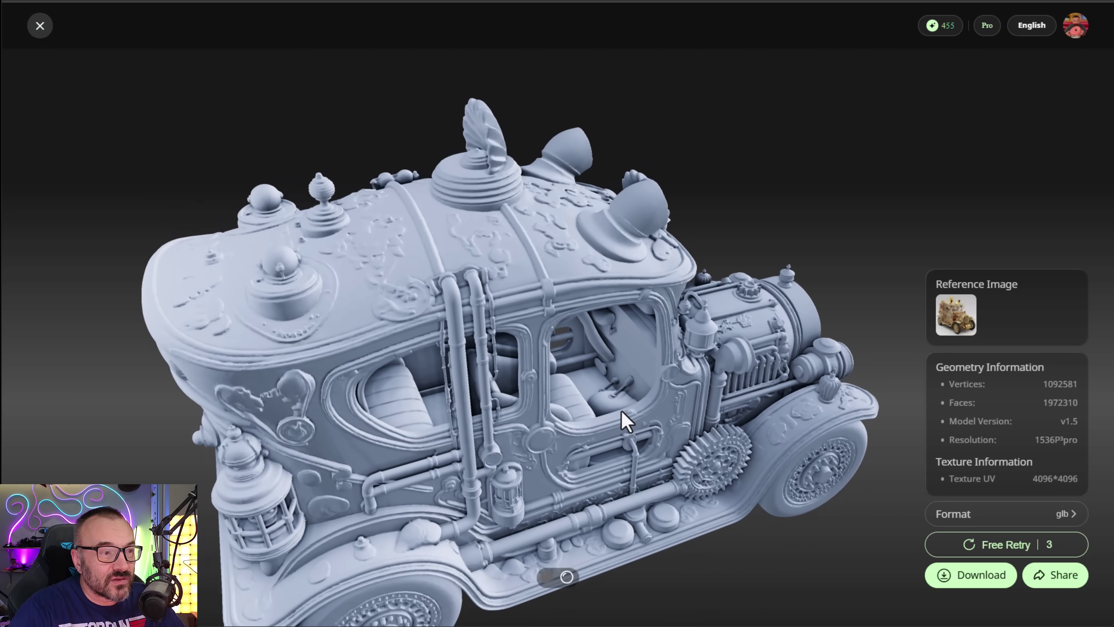
drag(621, 411, 416, 418)
scroll(480, 440, up, 5)
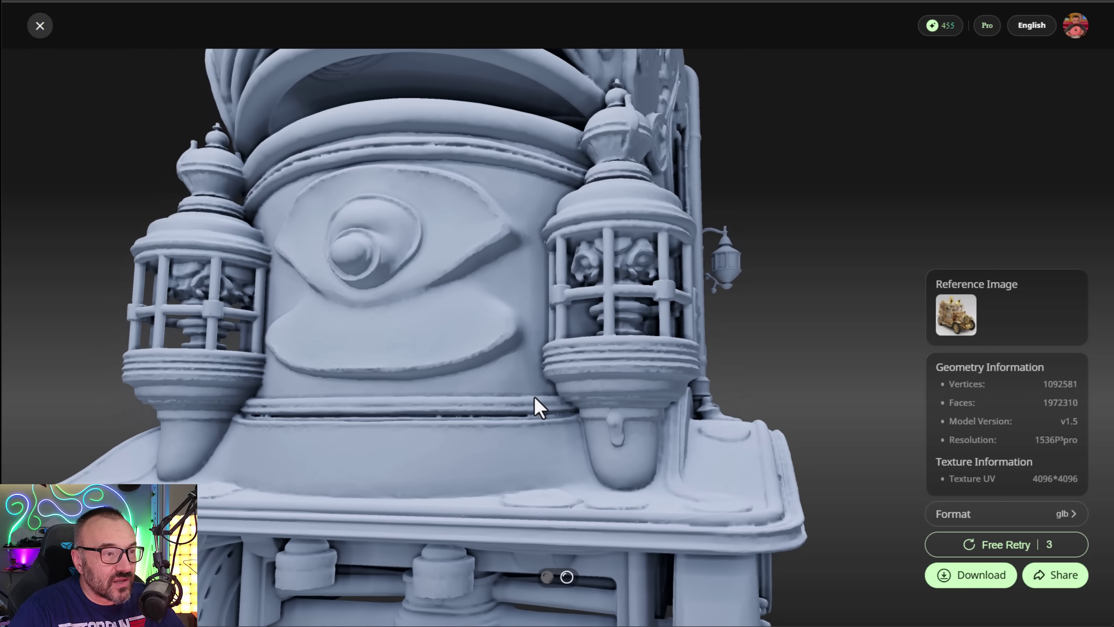
scroll(685, 339, down, 10)
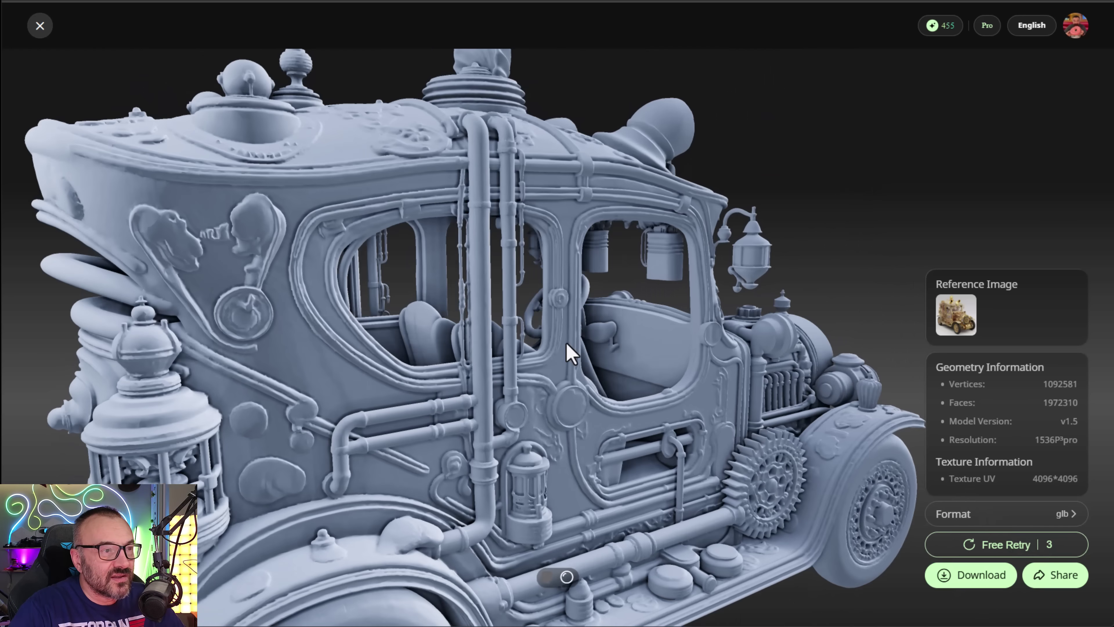
drag(687, 302, 549, 352)
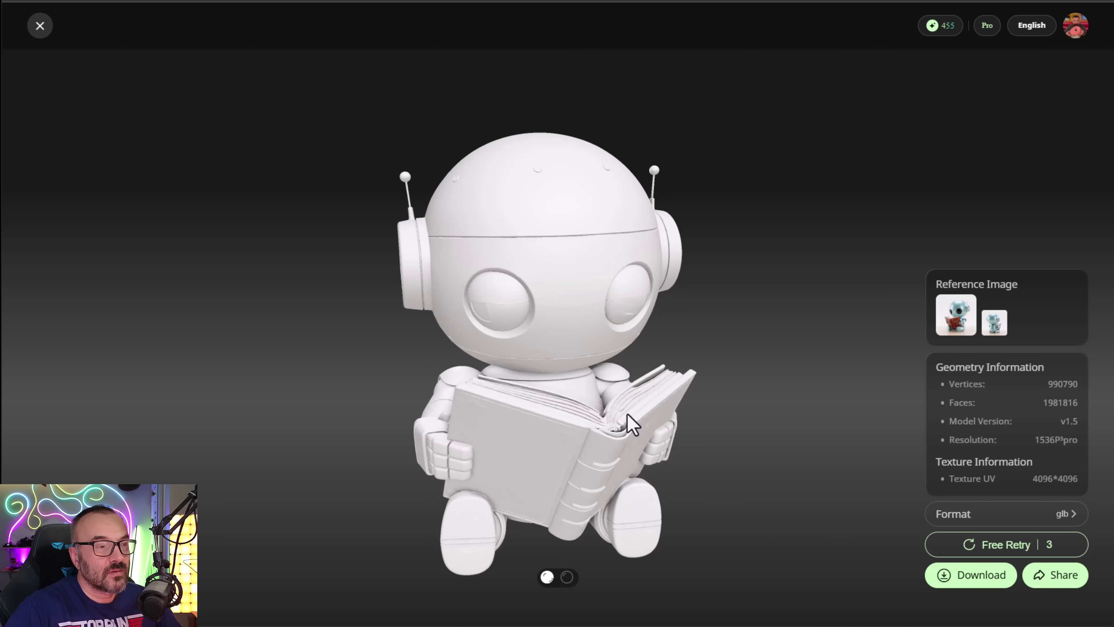
drag(628, 414, 530, 418)
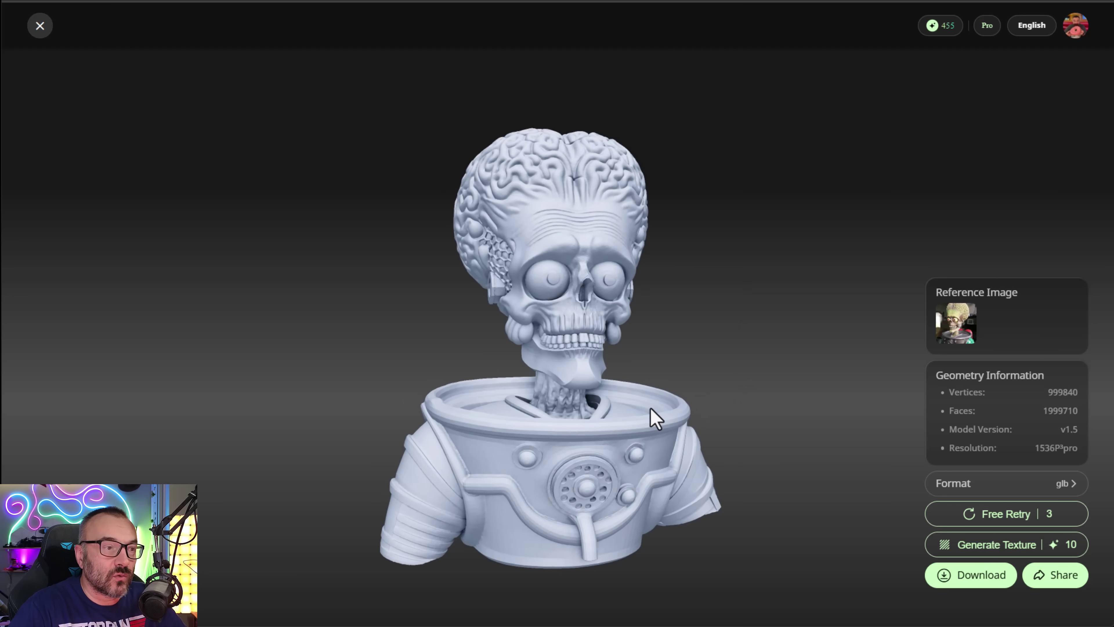
- Check the alien bust's reference photo, then orbit and zoom it from front to side profile
drag(651, 416, 599, 410)
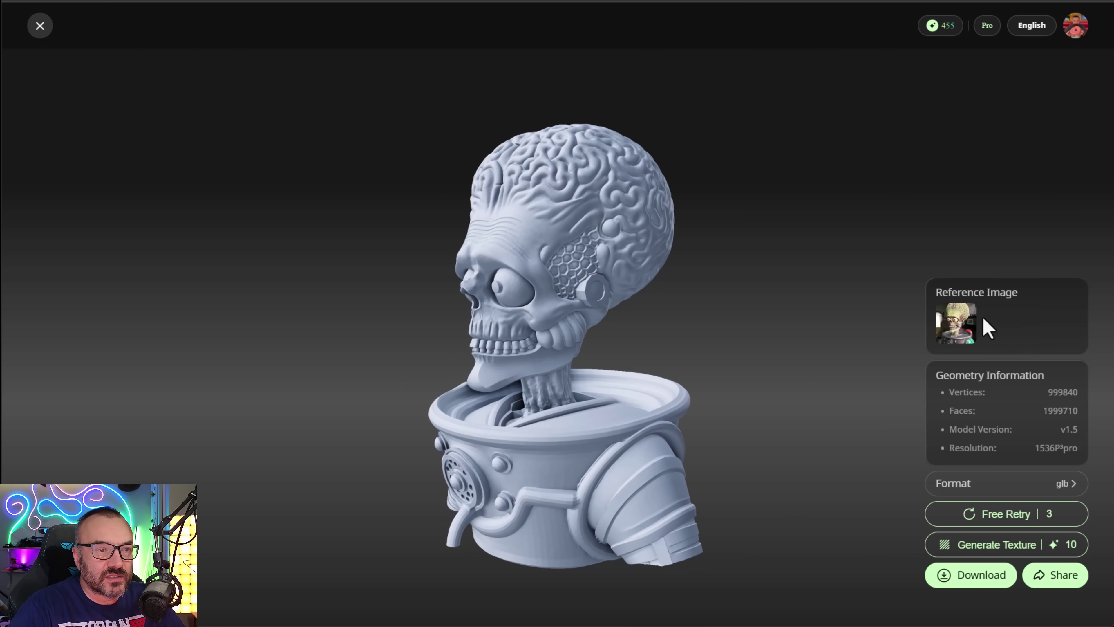
click(957, 329)
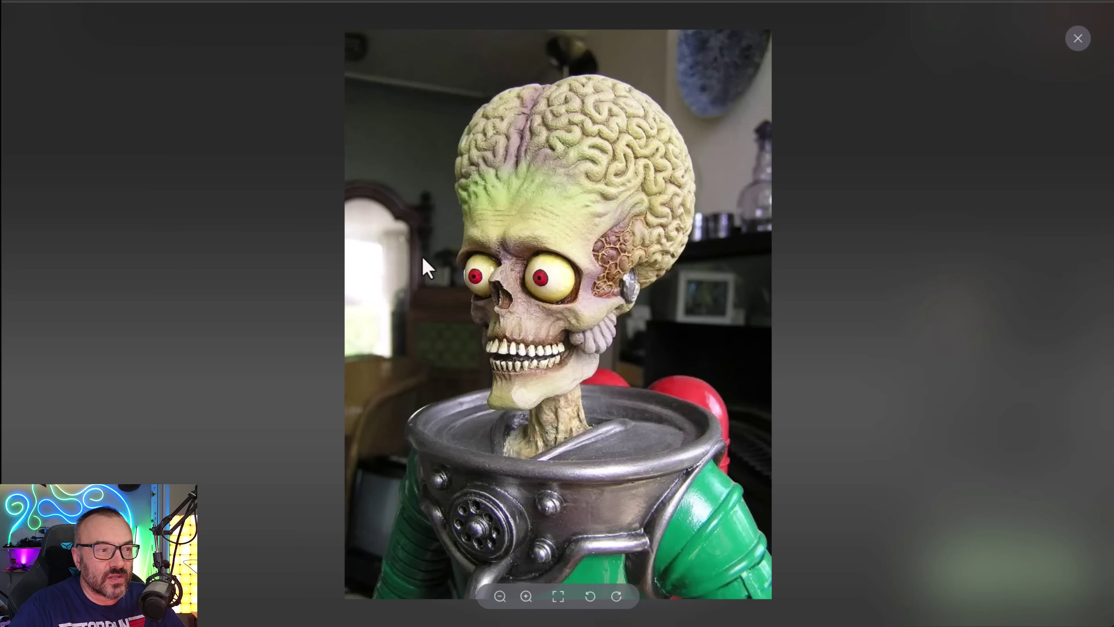
click(1079, 39)
drag(632, 483, 641, 346)
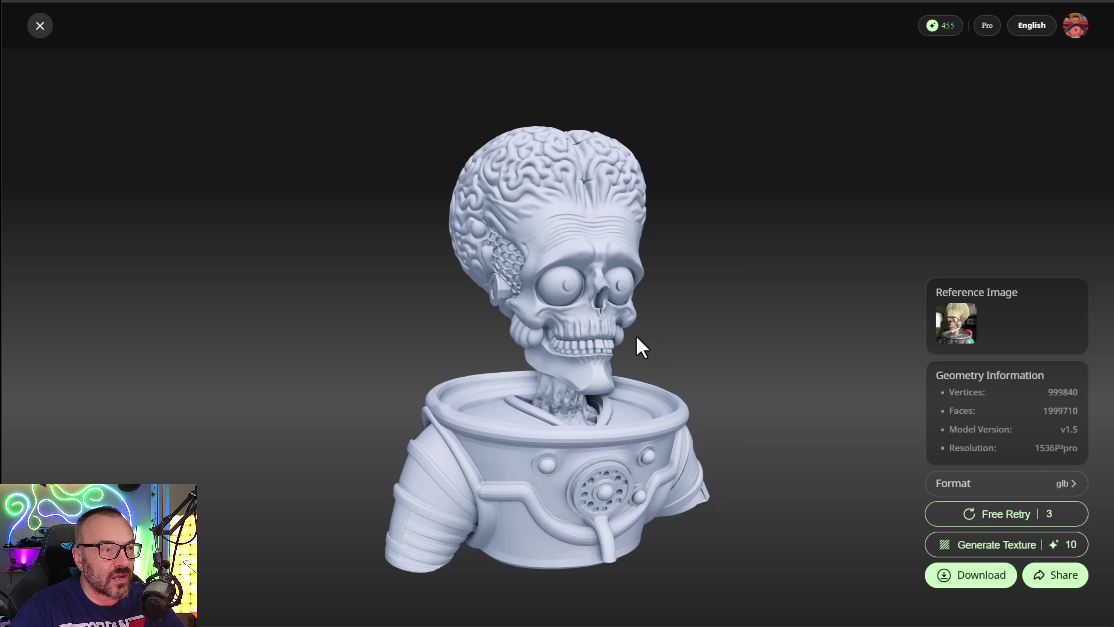
scroll(570, 450, up, 5)
drag(570, 450, 601, 368)
scroll(570, 485, up, 2)
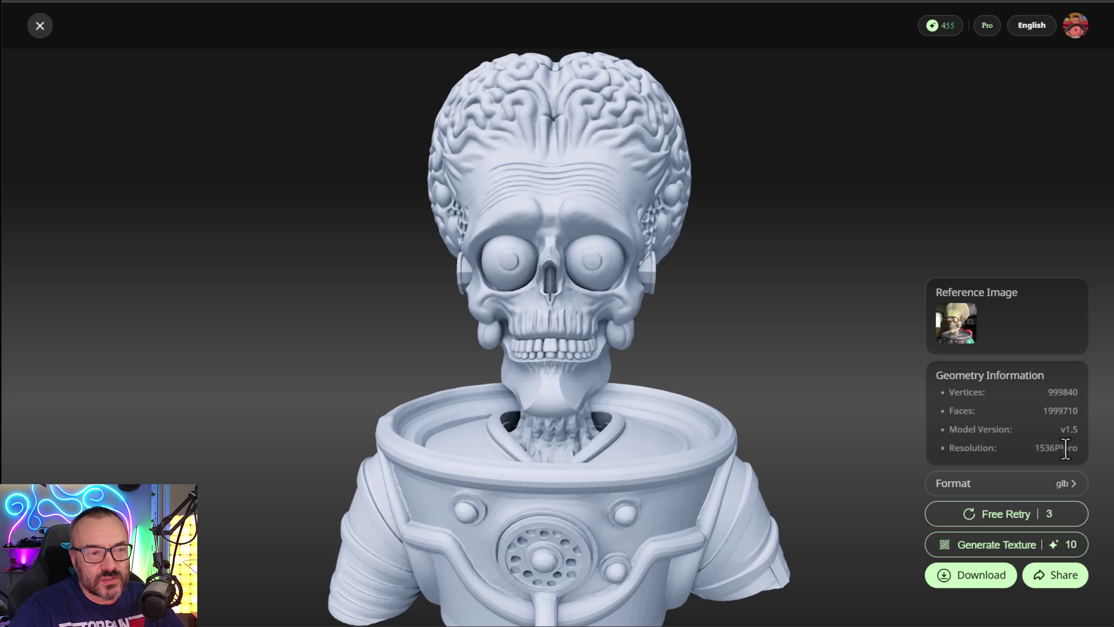
drag(629, 375, 552, 368)
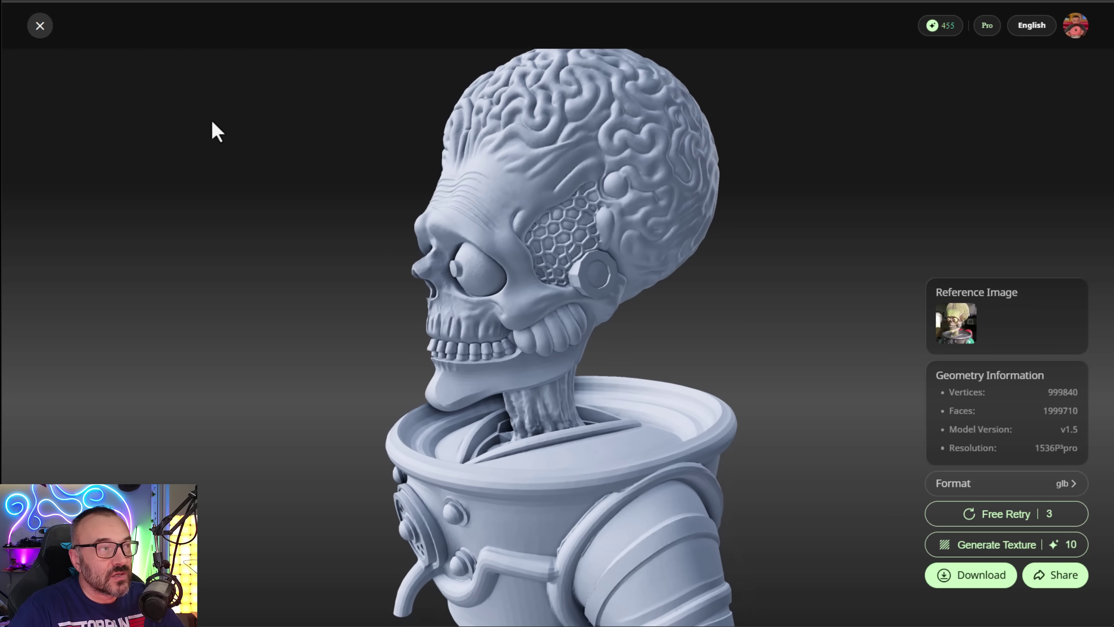
drag(666, 259, 570, 233)
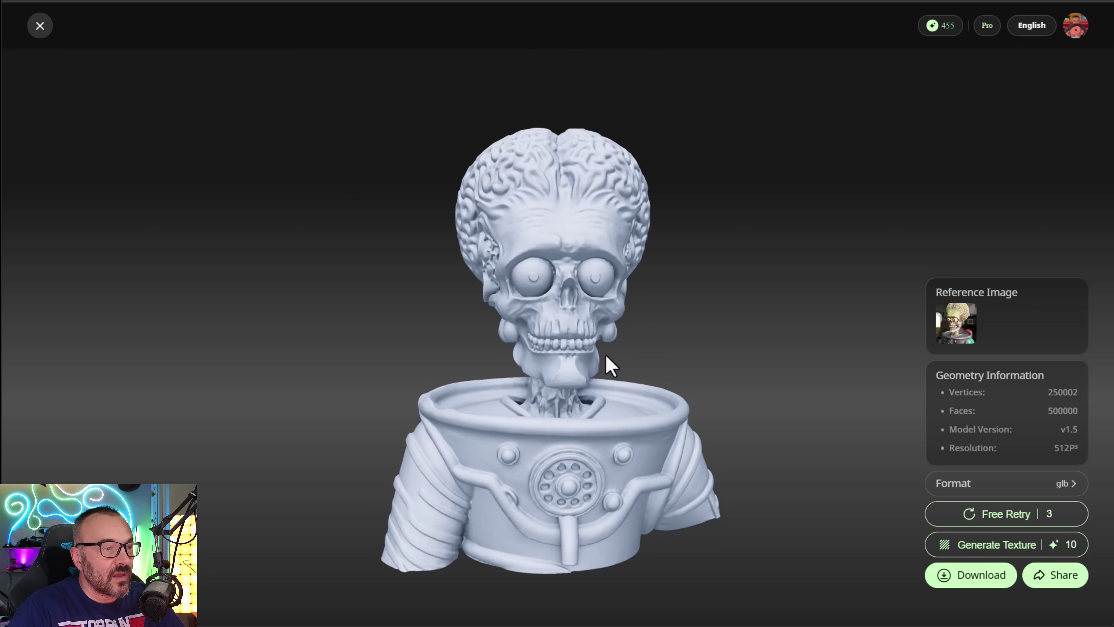
- Zoom and orbit the 512³ alien bust, highlight its 500000 faces, then close the viewer
drag(611, 366, 560, 373)
scroll(529, 419, up, 3)
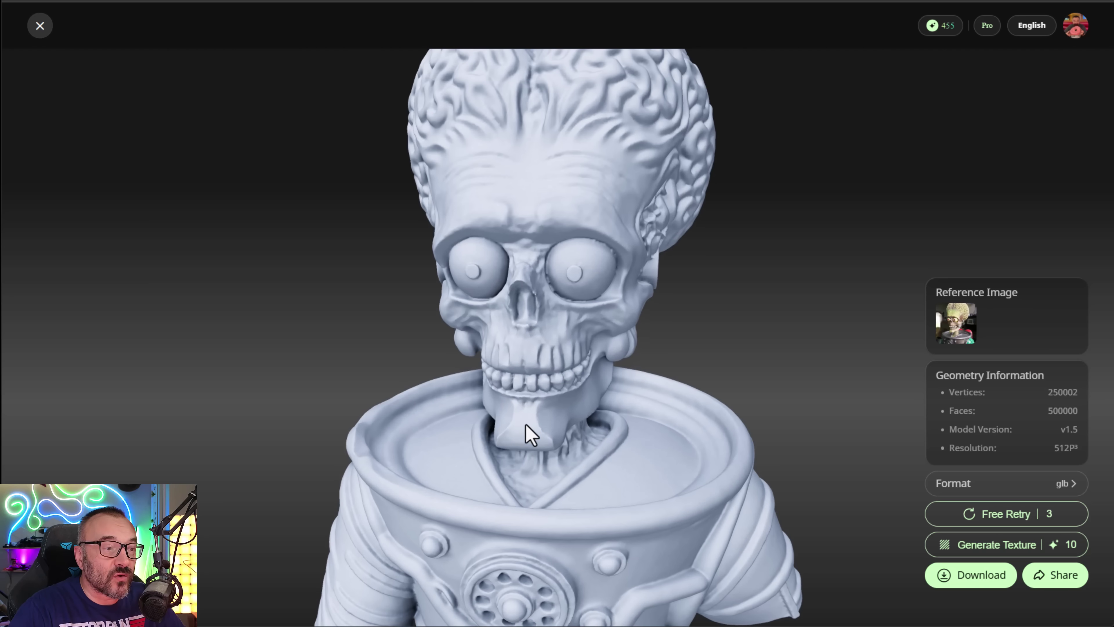
drag(526, 424, 555, 465)
scroll(553, 478, up, 3)
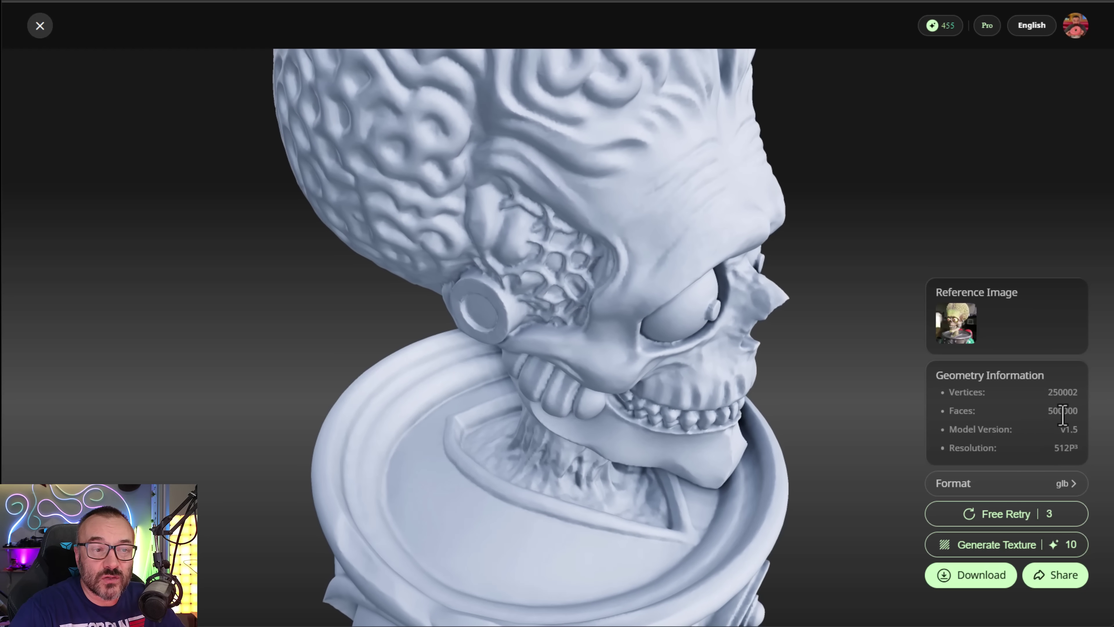
drag(1048, 417, 1086, 417)
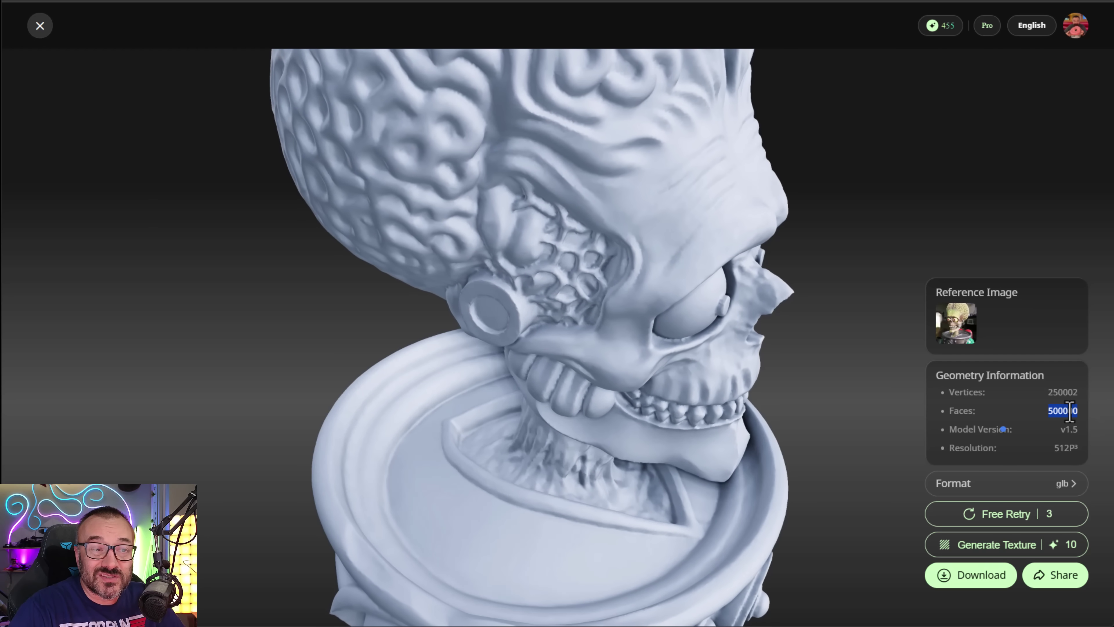
scroll(649, 417, down, 5)
drag(684, 410, 502, 413)
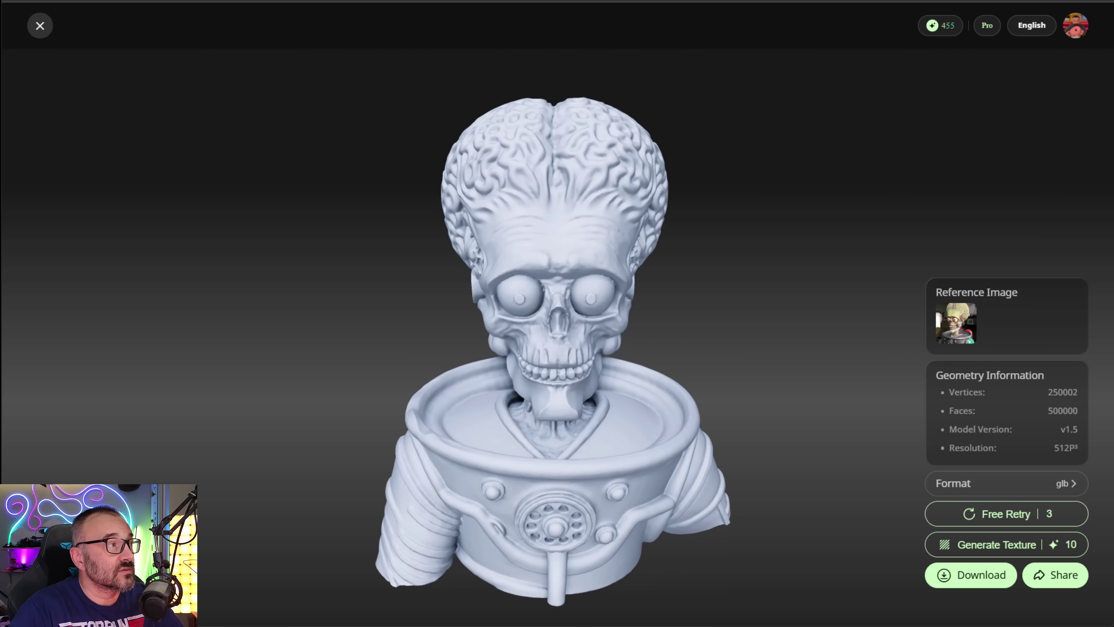
drag(629, 309, 722, 401)
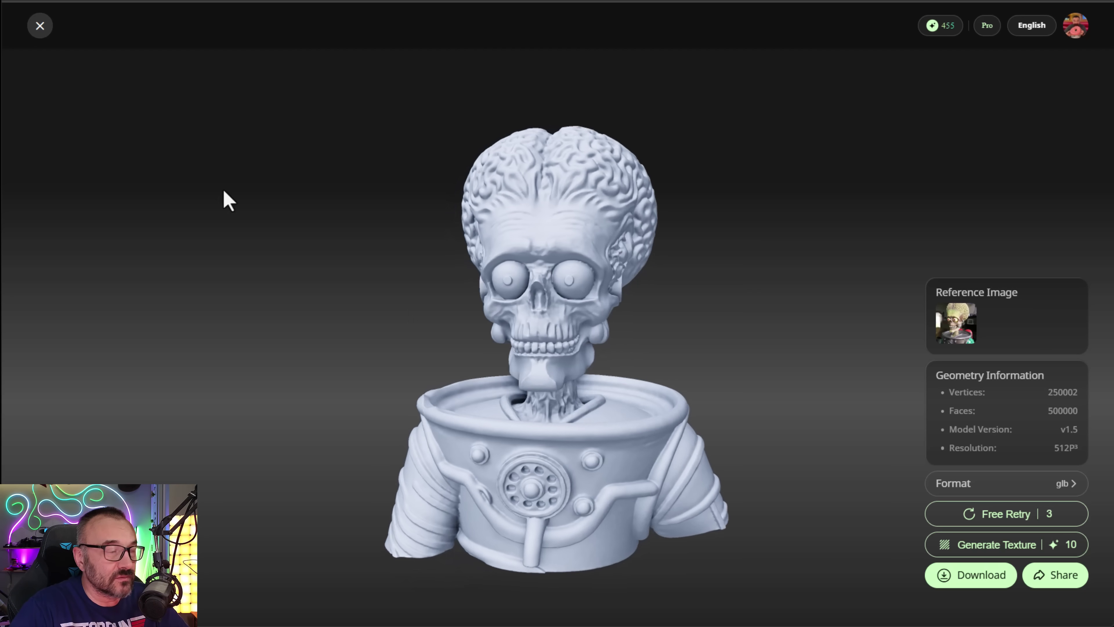
click(40, 25)
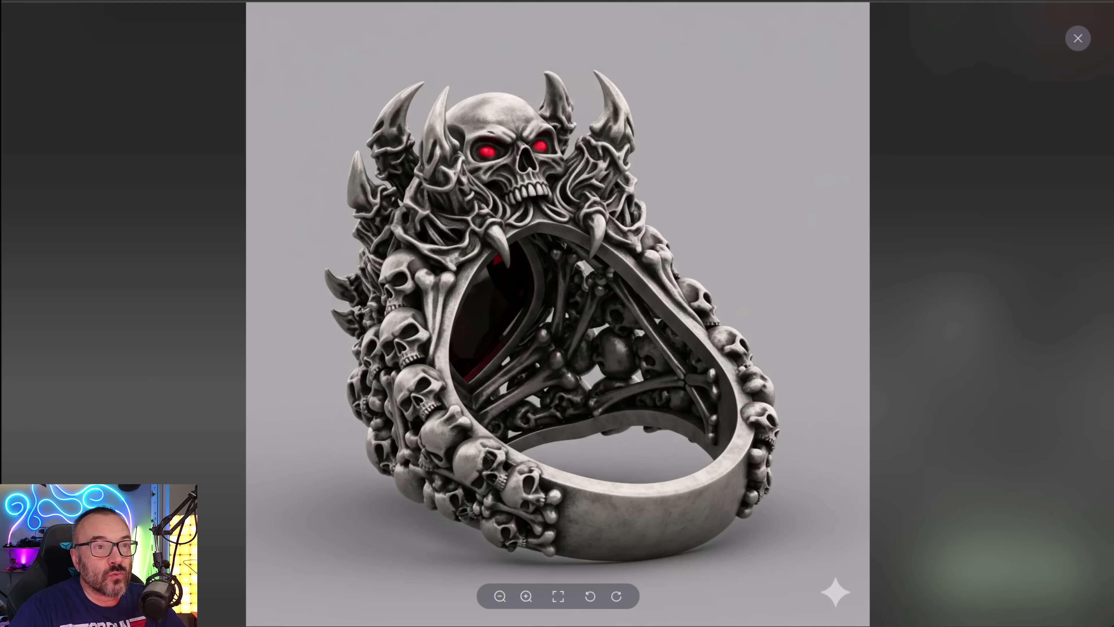
- Close the skull ring's enlarged reference image to view the ring model
click(1078, 38)
- Orbit the skull ring model through front, tilted and side-on views
drag(495, 350, 292, 229)
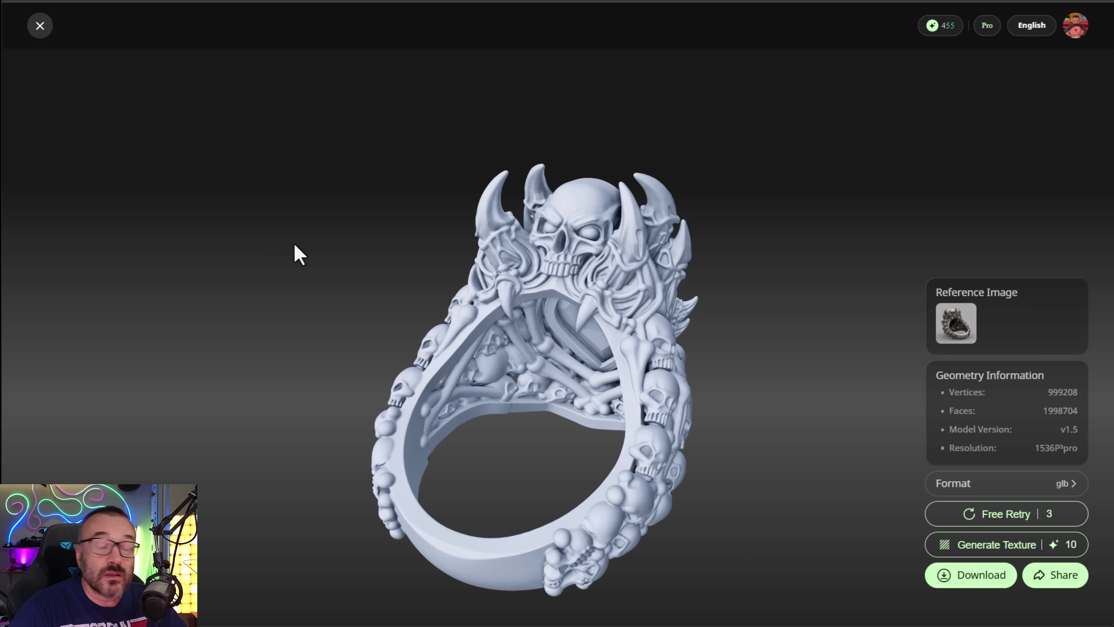
drag(580, 282, 583, 414)
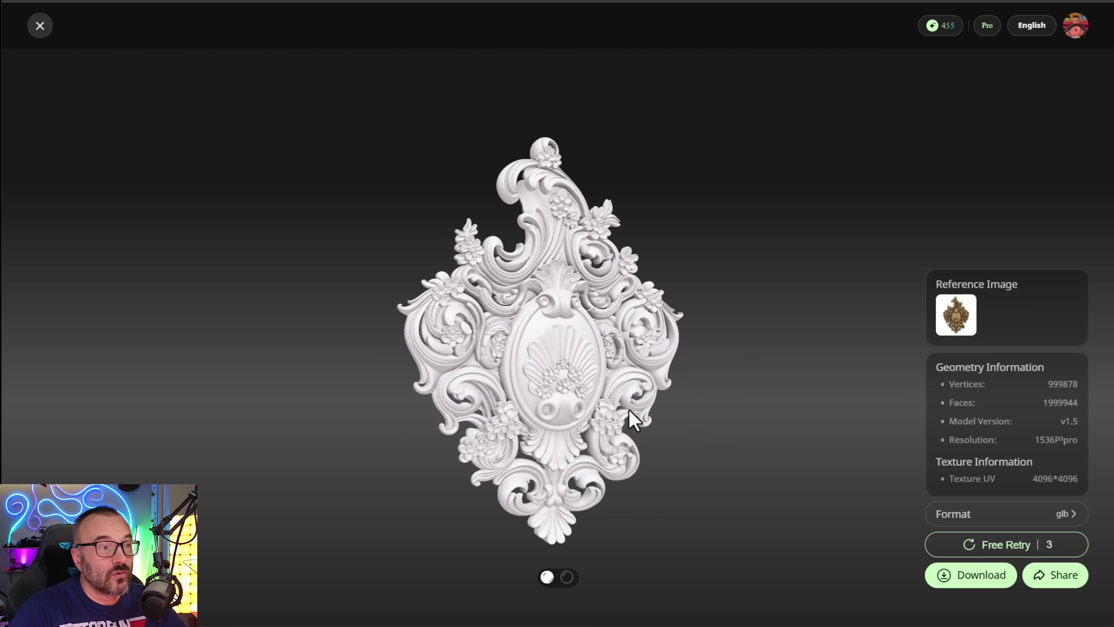
drag(632, 420, 553, 406)
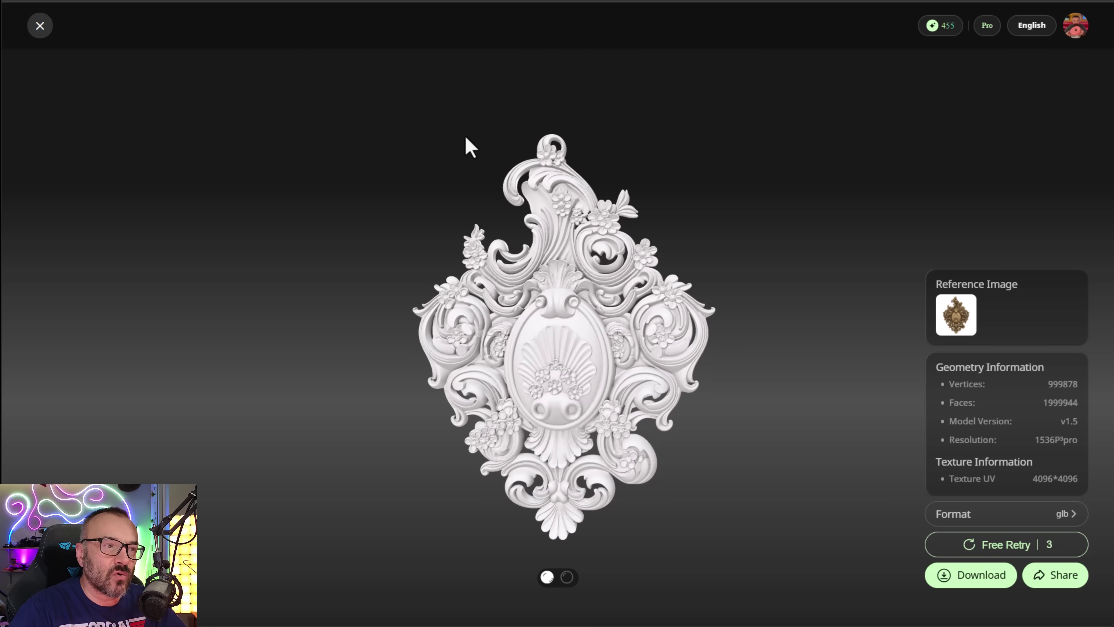
- Tilt the baroque ornament model to a top-down oblique view
drag(566, 359, 593, 474)
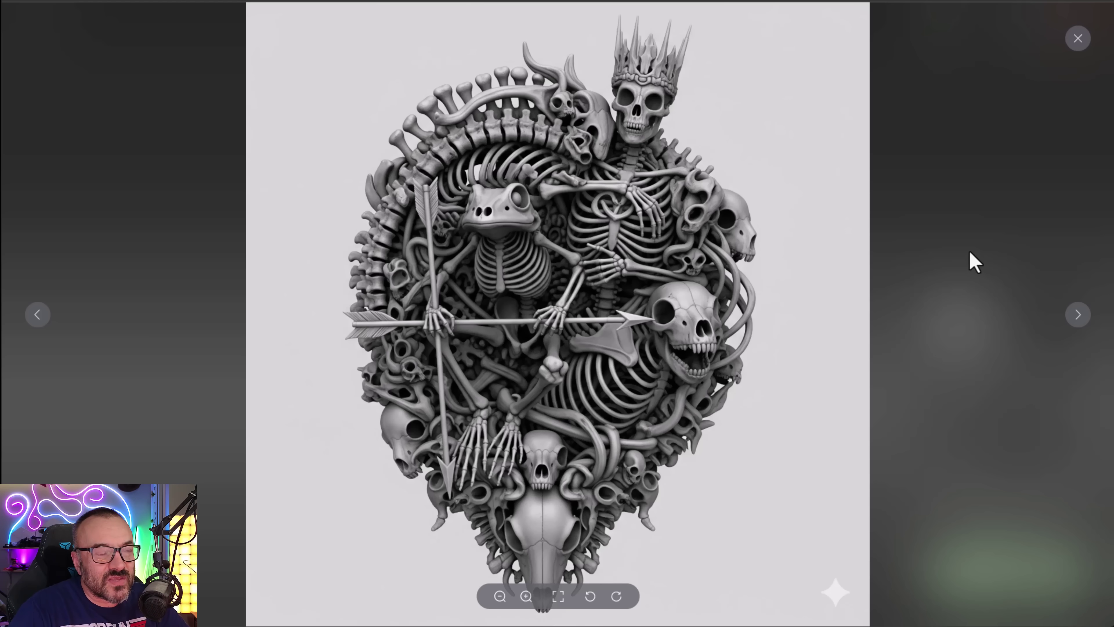
- Show the skeleton model's second reference image, then return to the generated model
click(1079, 315)
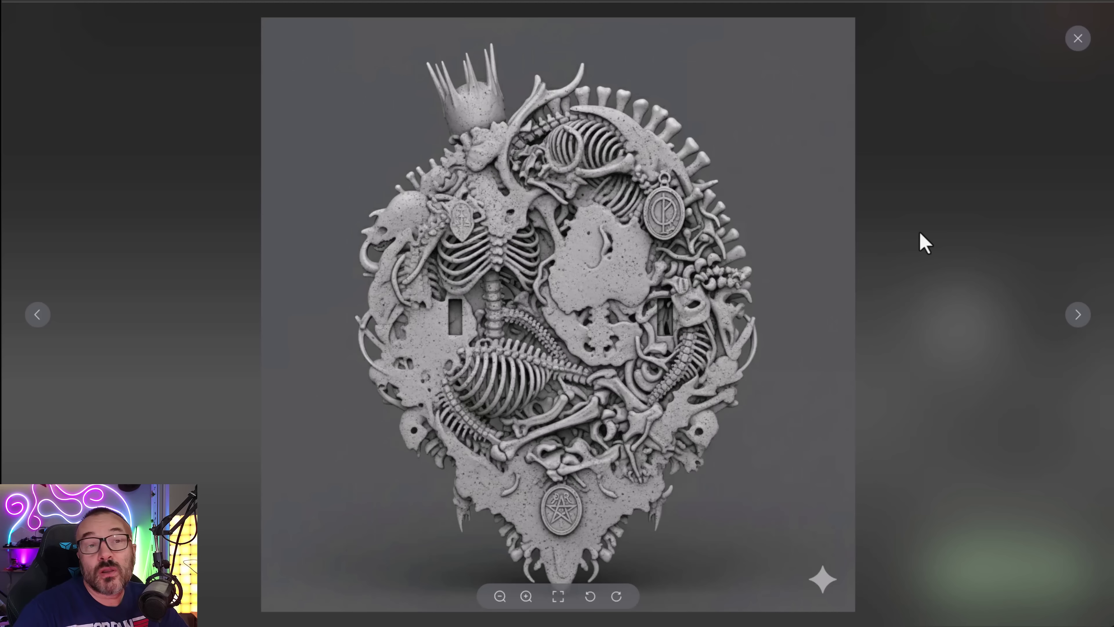
click(1078, 39)
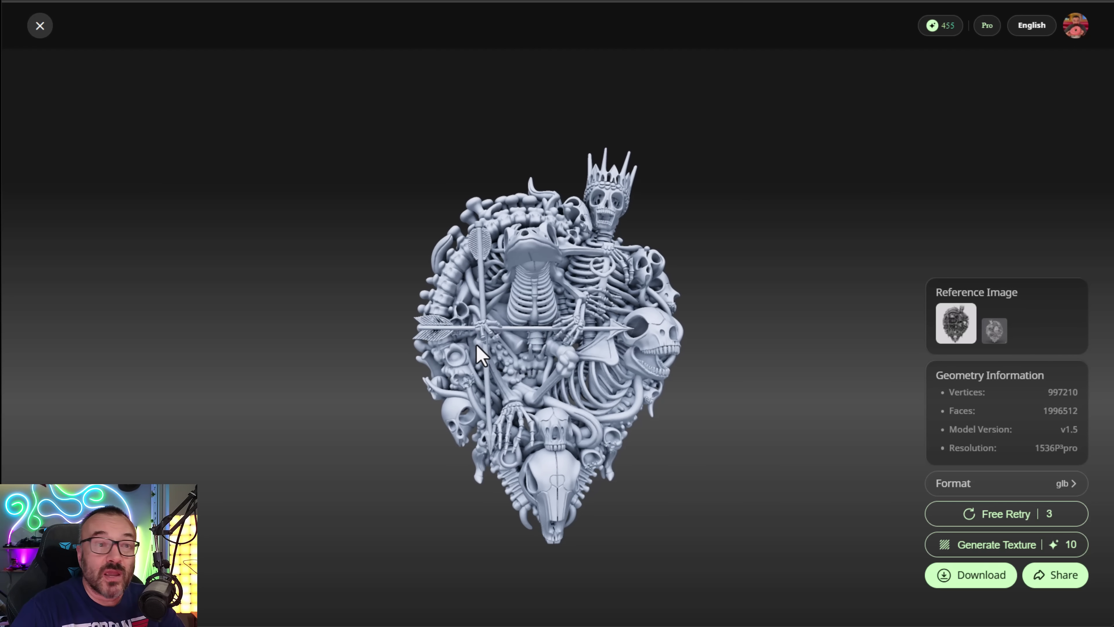
scroll(533, 325, up, 5)
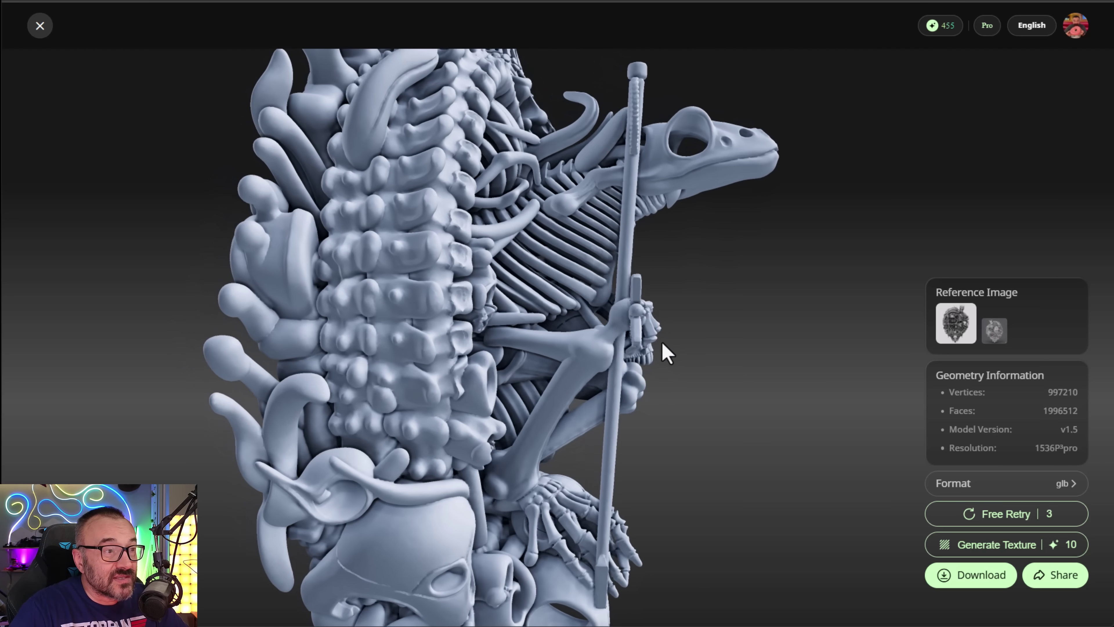
- Orbit the skeleton model to view it from above, its left side and its back
scroll(571, 360, down, 5)
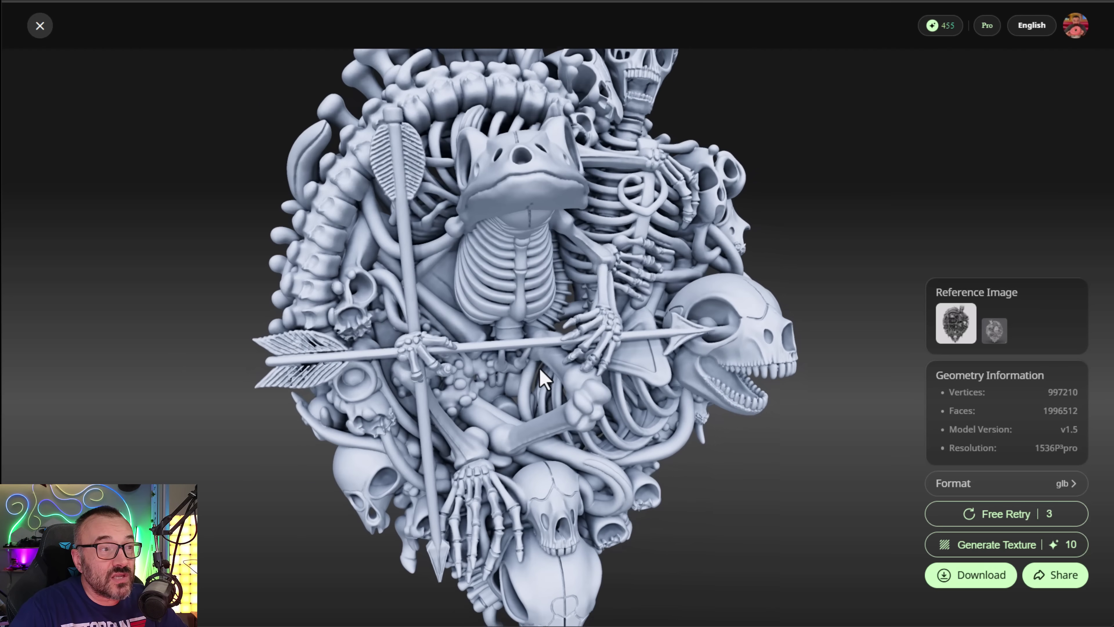
drag(542, 373, 591, 319)
scroll(569, 351, down, 5)
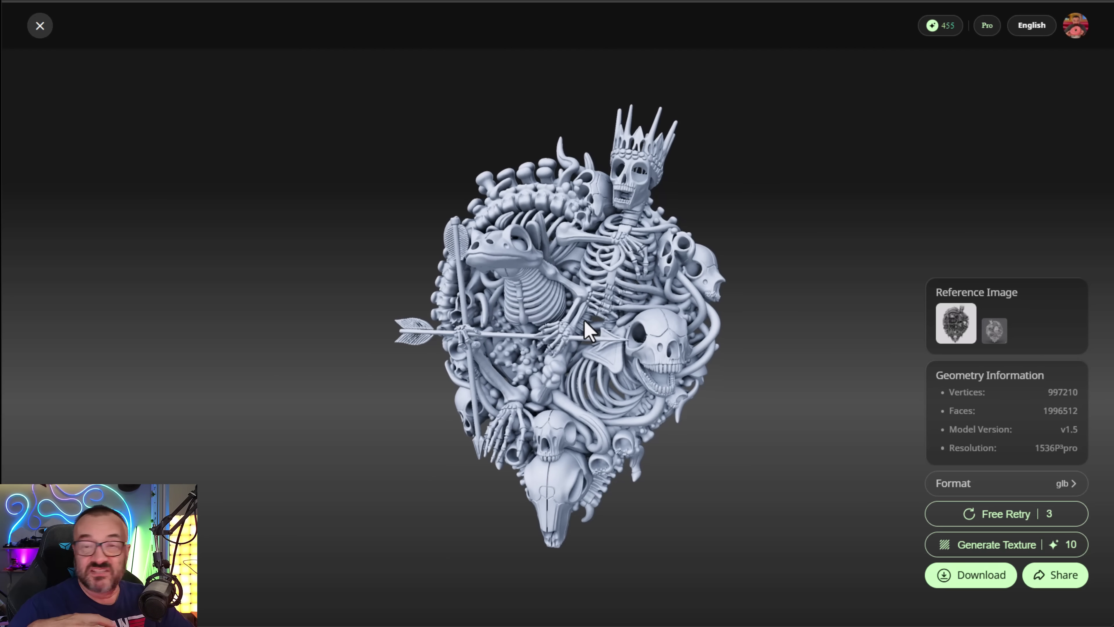
drag(542, 242, 639, 316)
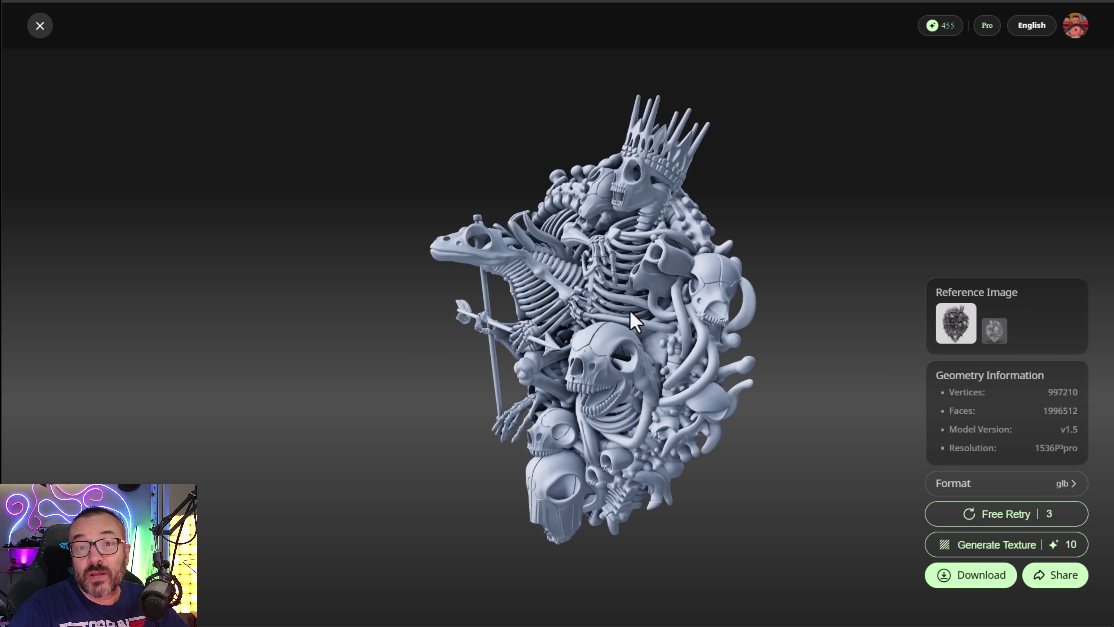
drag(570, 356, 590, 302)
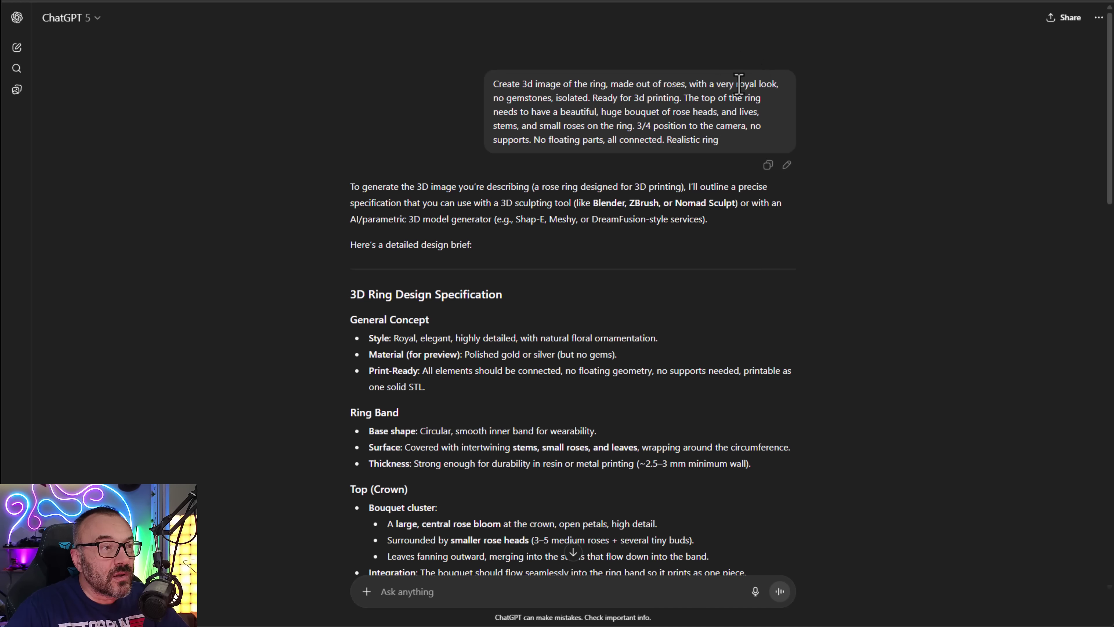
- Highlight the 'Ready for 3d printing' and no-floating-parts requirements in the rose ring prompt
drag(712, 142, 490, 87)
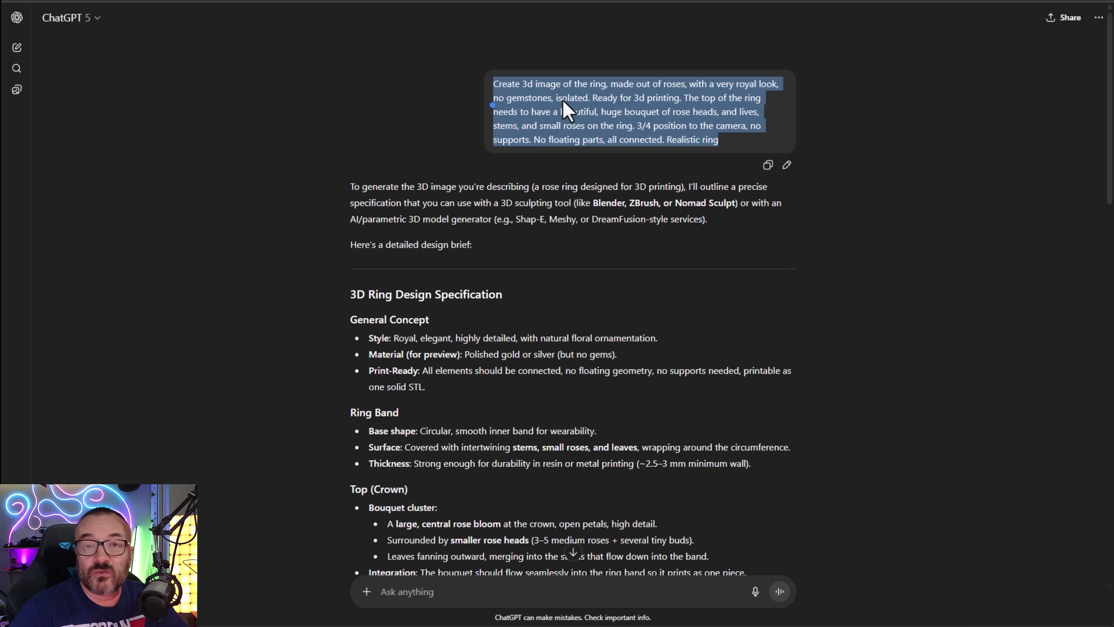
click(580, 86)
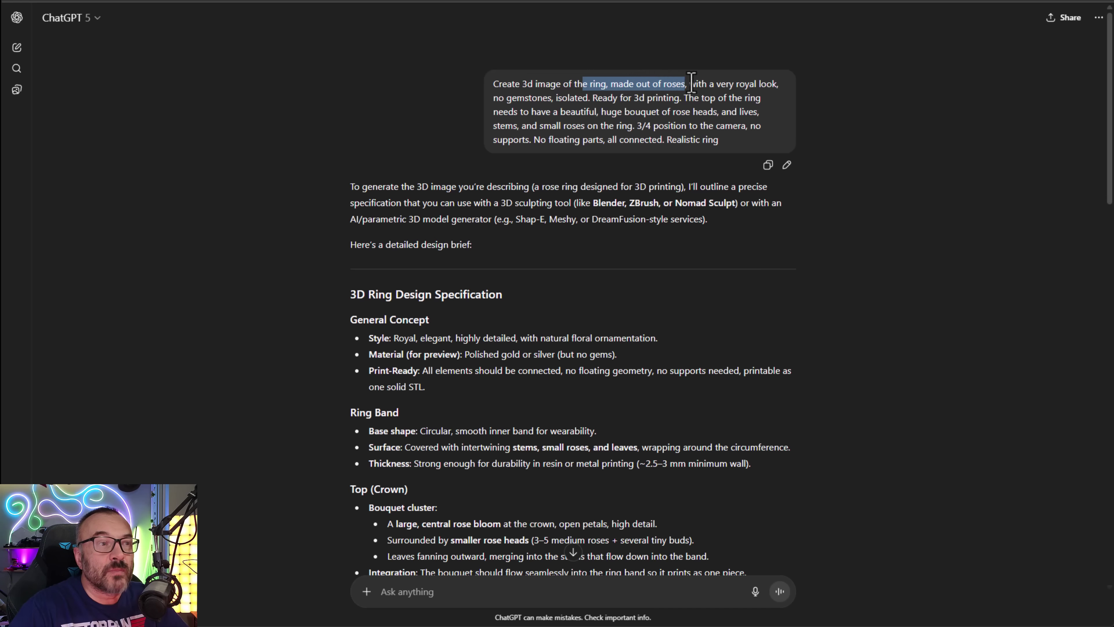
click(554, 108)
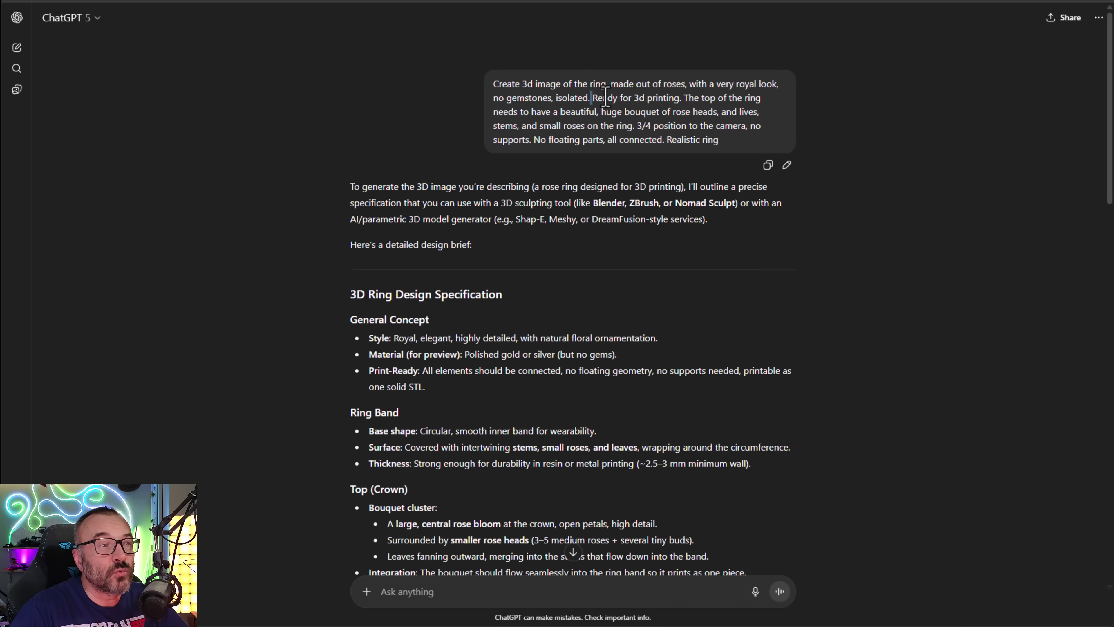
drag(606, 97, 682, 100)
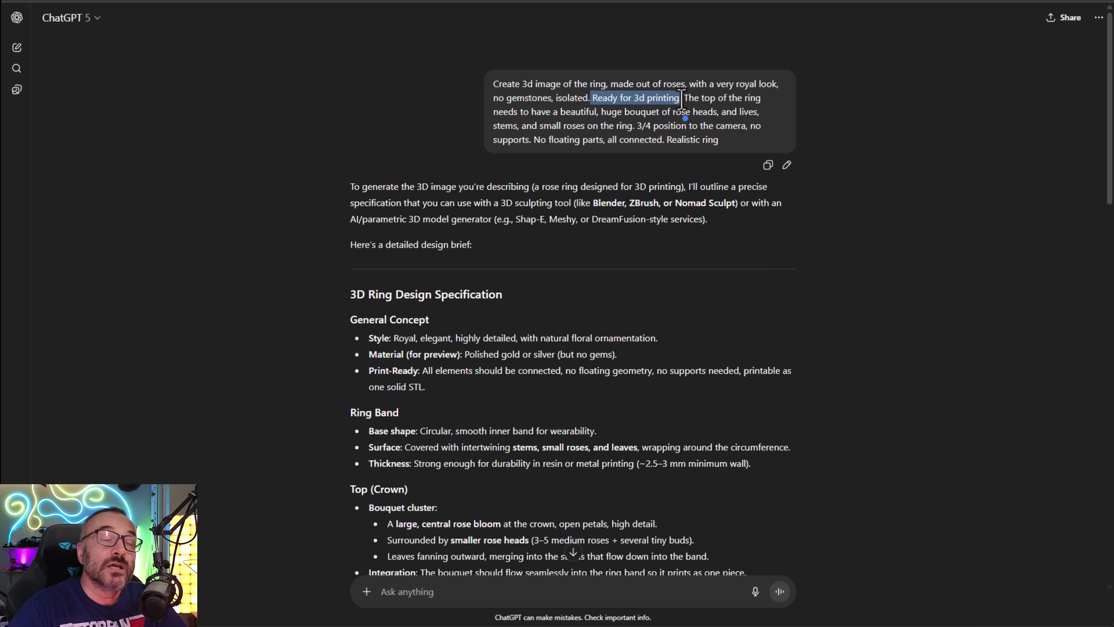
drag(682, 101, 682, 99)
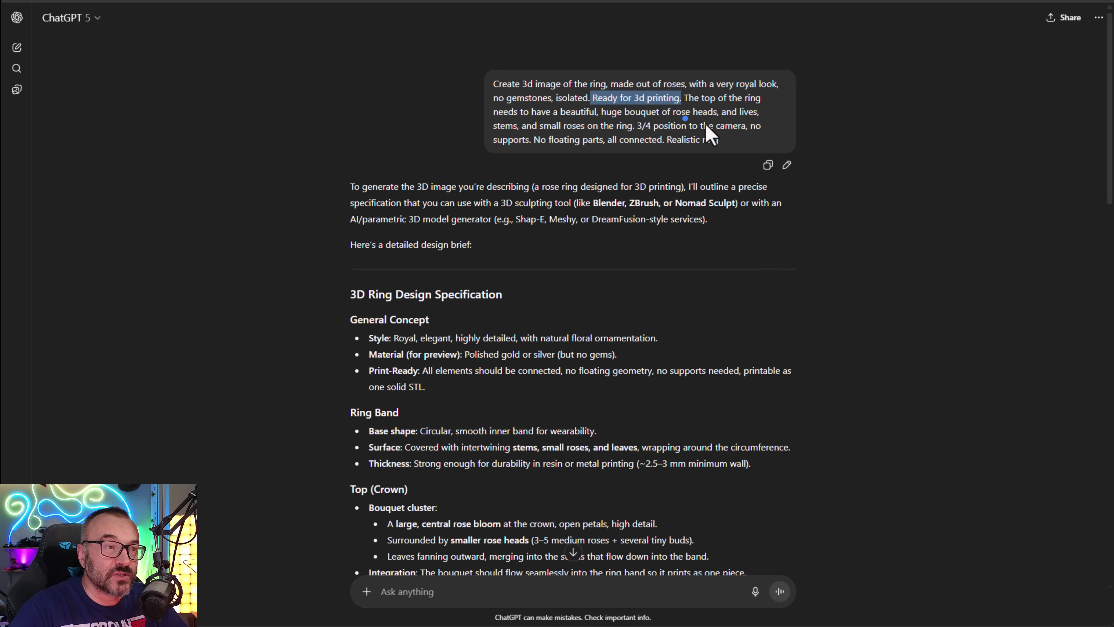
drag(602, 126, 660, 130)
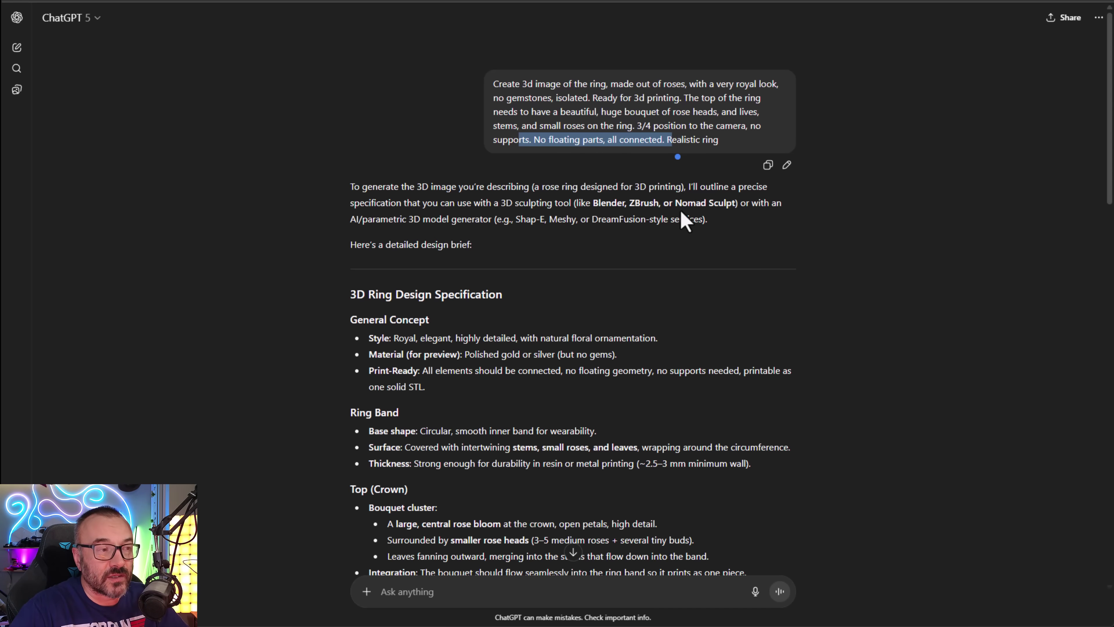
- View the generated grey rose ring image full size, then switch to the Gemini chat
scroll(682, 212, down, 20)
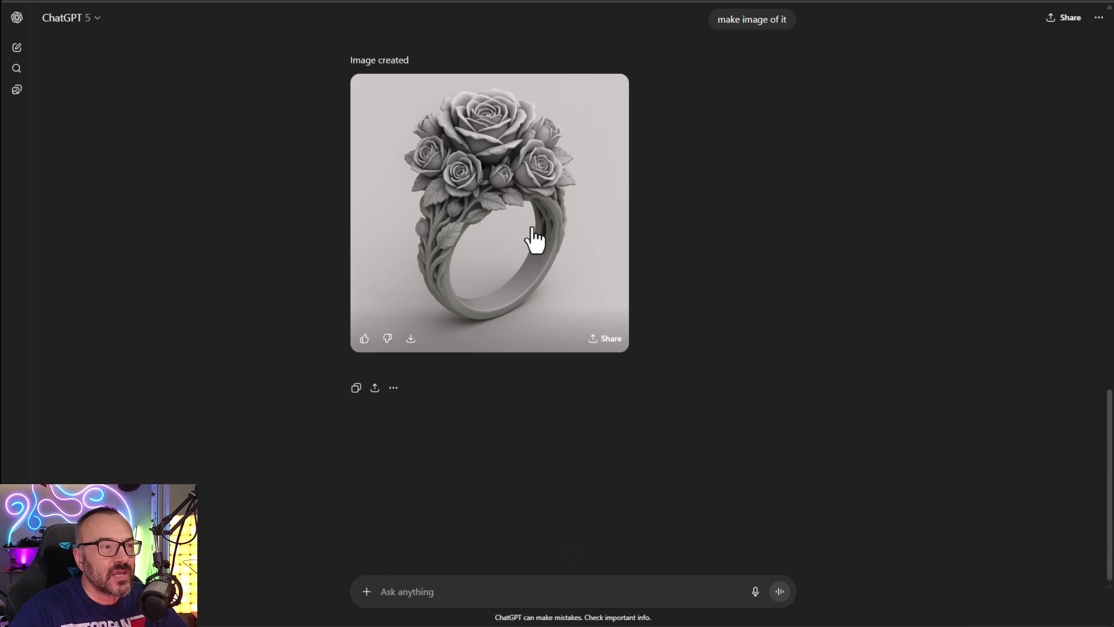
click(553, 194)
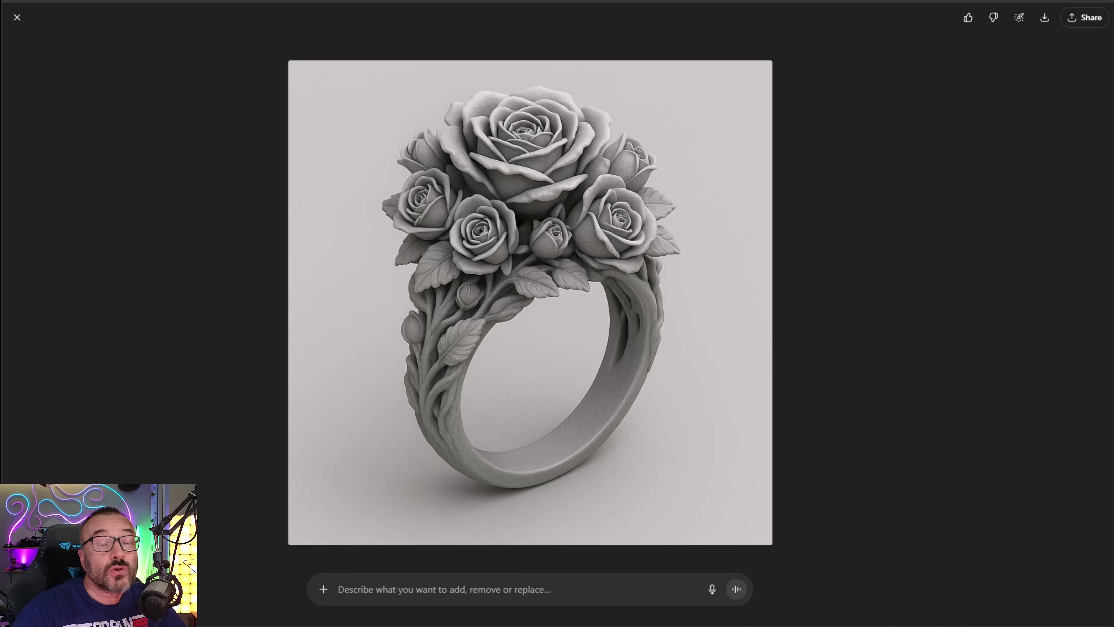
click(324, 1)
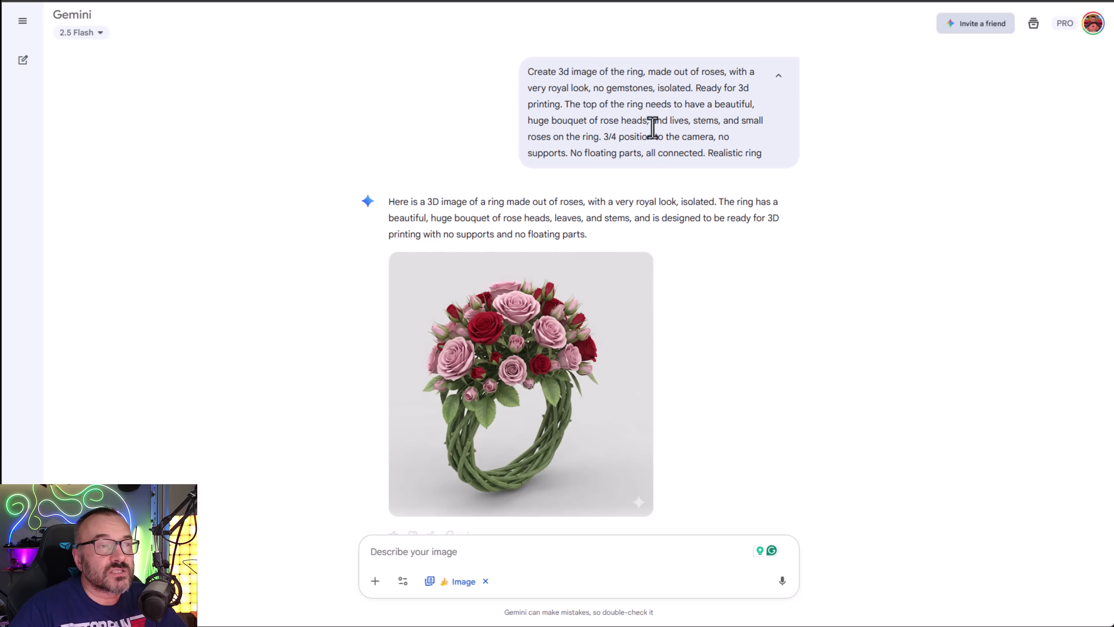
- View the gold rose ring image full size, then scroll down to the smooth-inside ring reply
scroll(724, 266, down, 5)
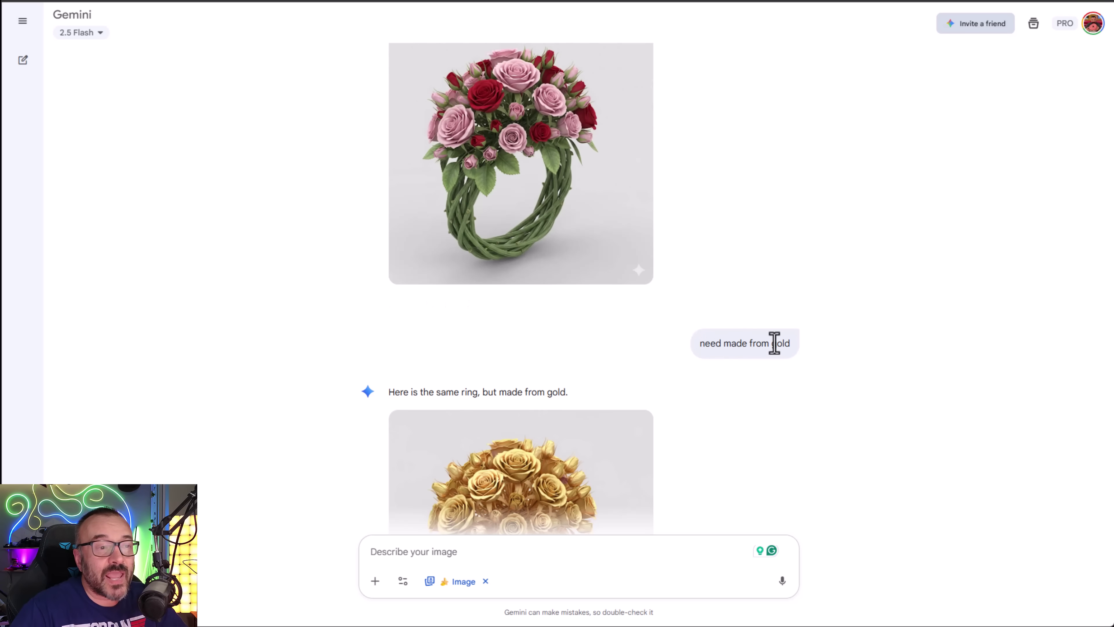
scroll(776, 347, down, 5)
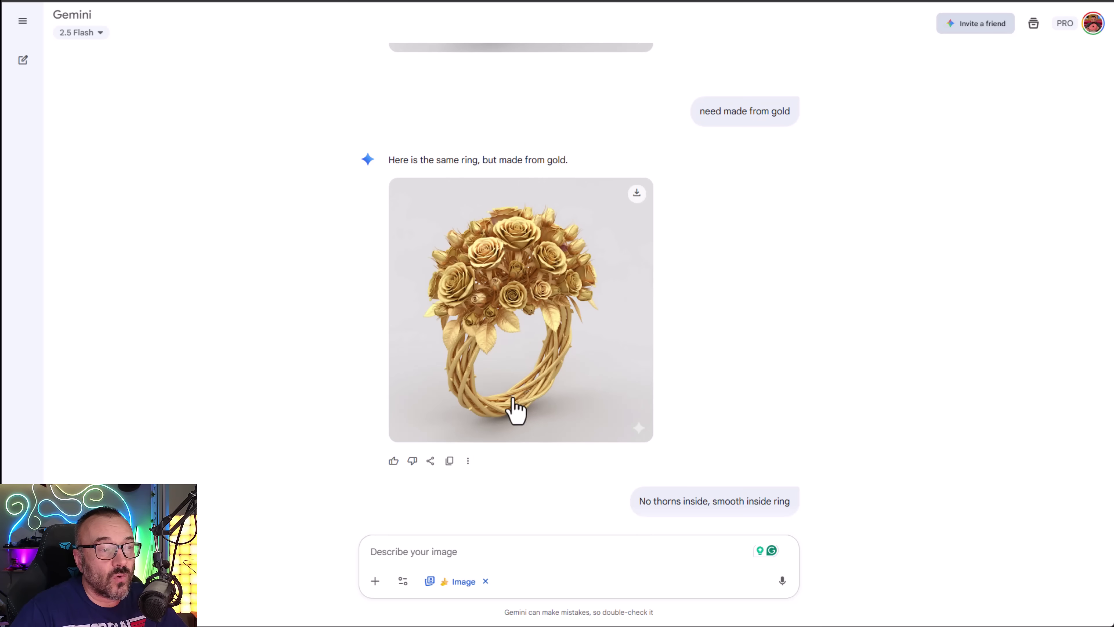
click(514, 400)
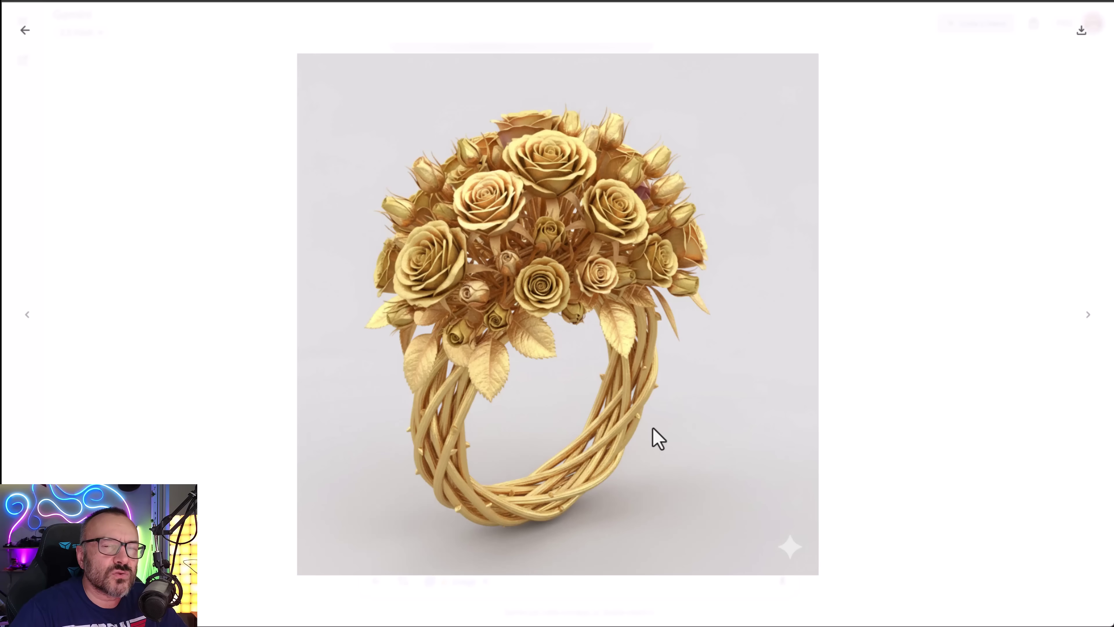
click(24, 31)
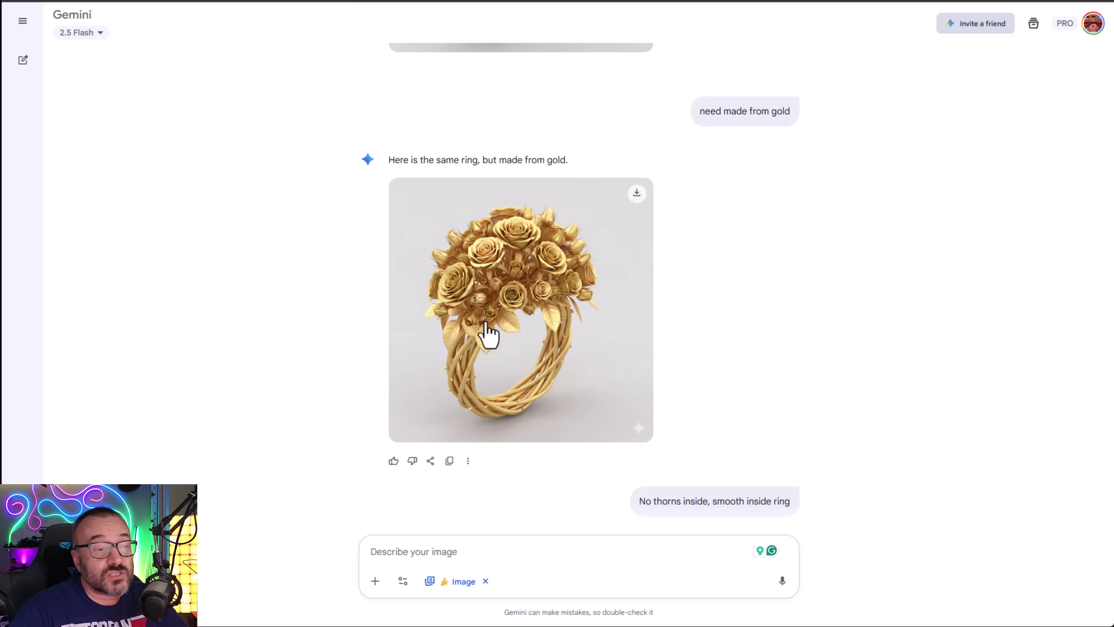
scroll(760, 387, down, 8)
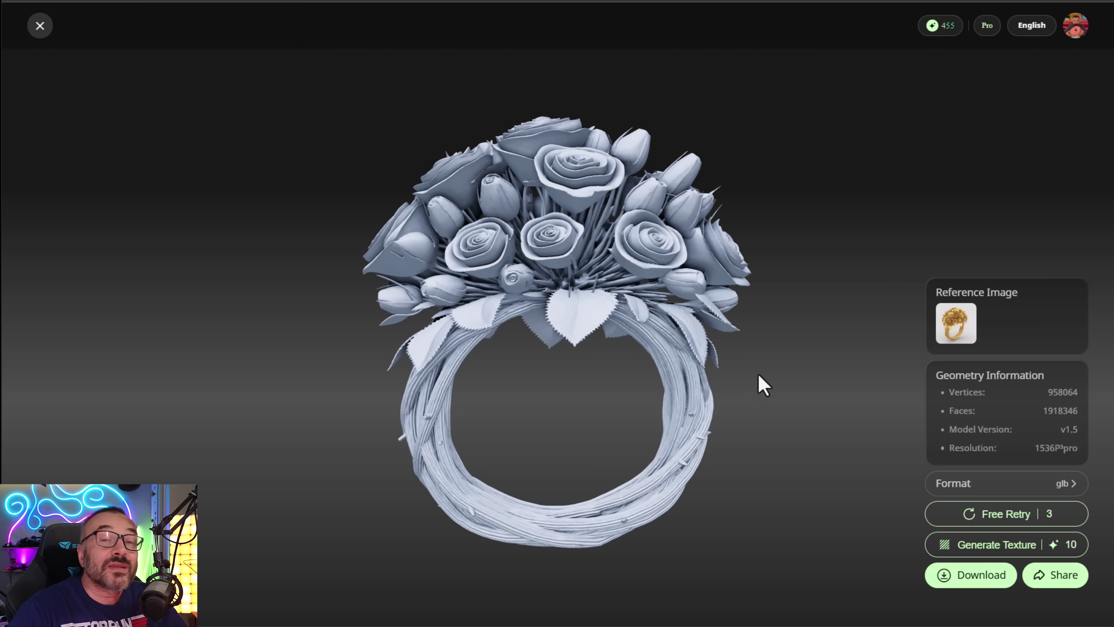
- Turn the grey rose ring to a side view and compare it with its reference image
mouse_move(584, 312)
mouse_down()
mouse_move(773, 318)
mouse_move(598, 323)
mouse_up()
click(971, 323)
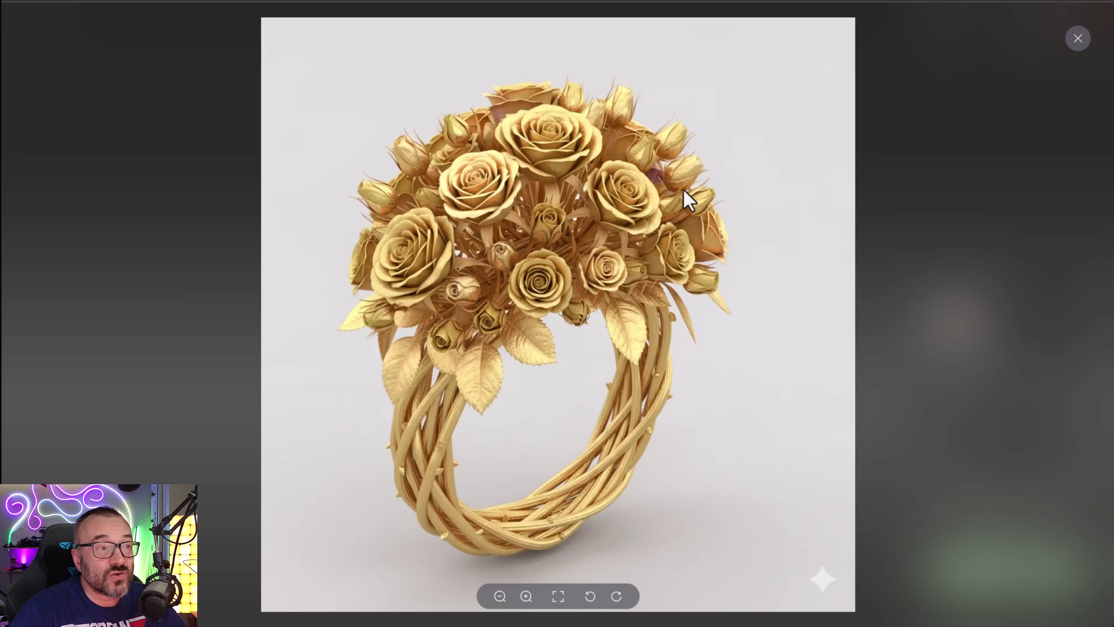
click(1078, 38)
- Tilt the ring to show its underside, then turn the gold-textured ring to angled and side views
drag(626, 388, 633, 361)
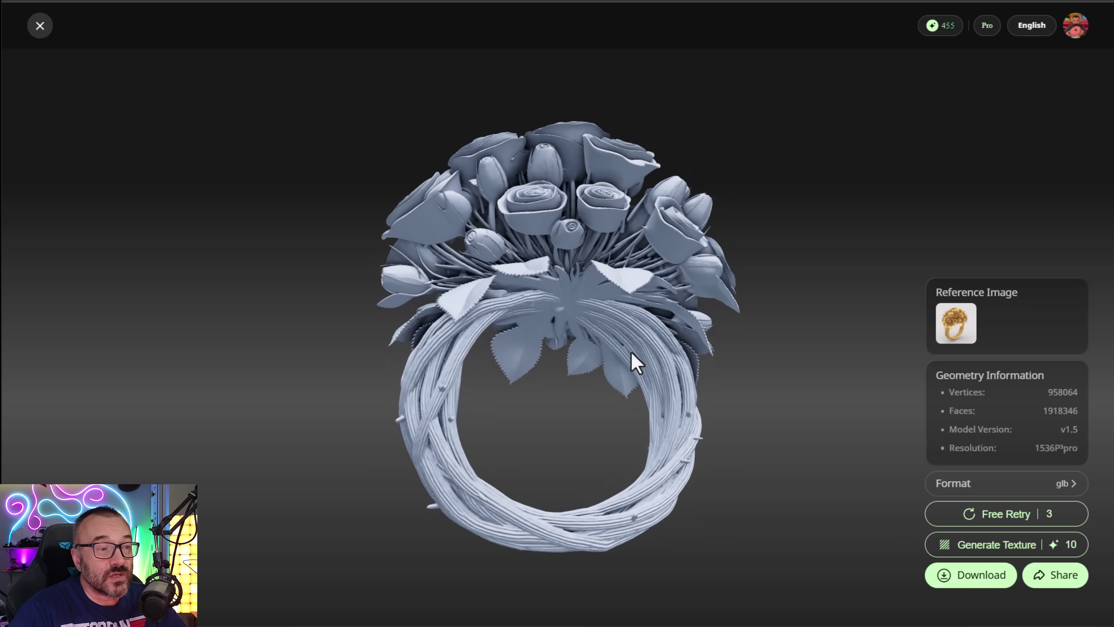
drag(469, 506, 648, 395)
scroll(588, 457, down, 3)
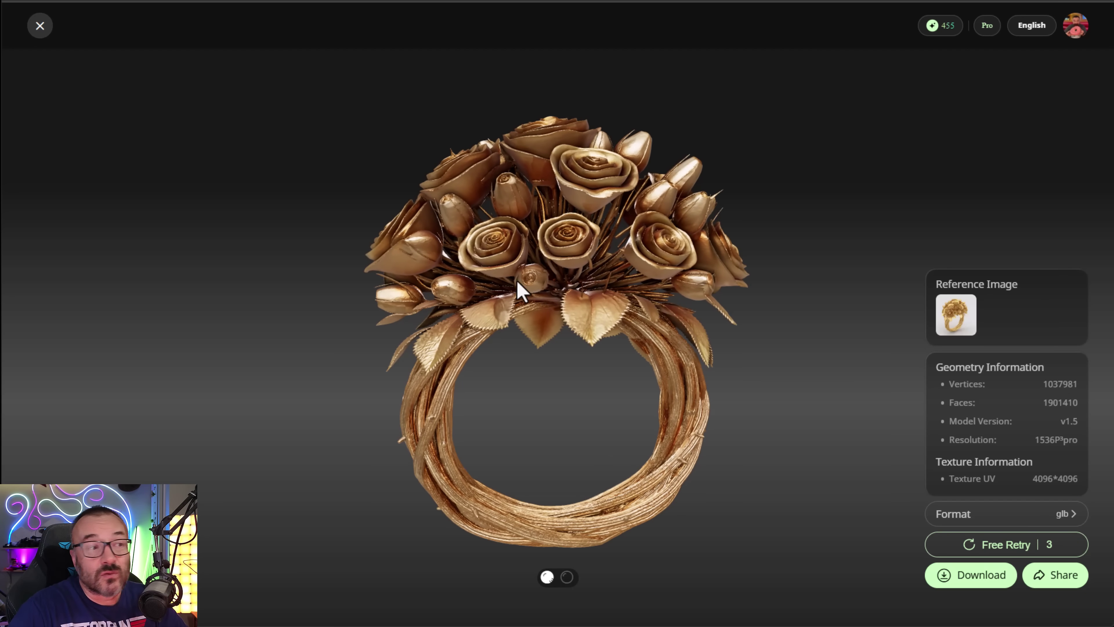
drag(518, 291, 610, 308)
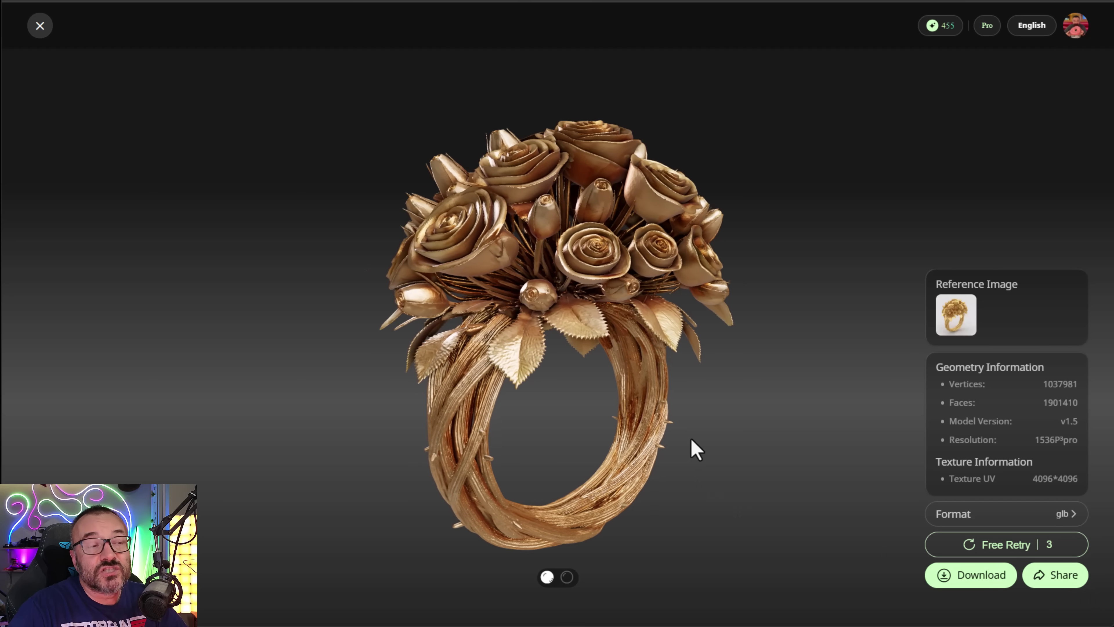
drag(529, 342, 381, 346)
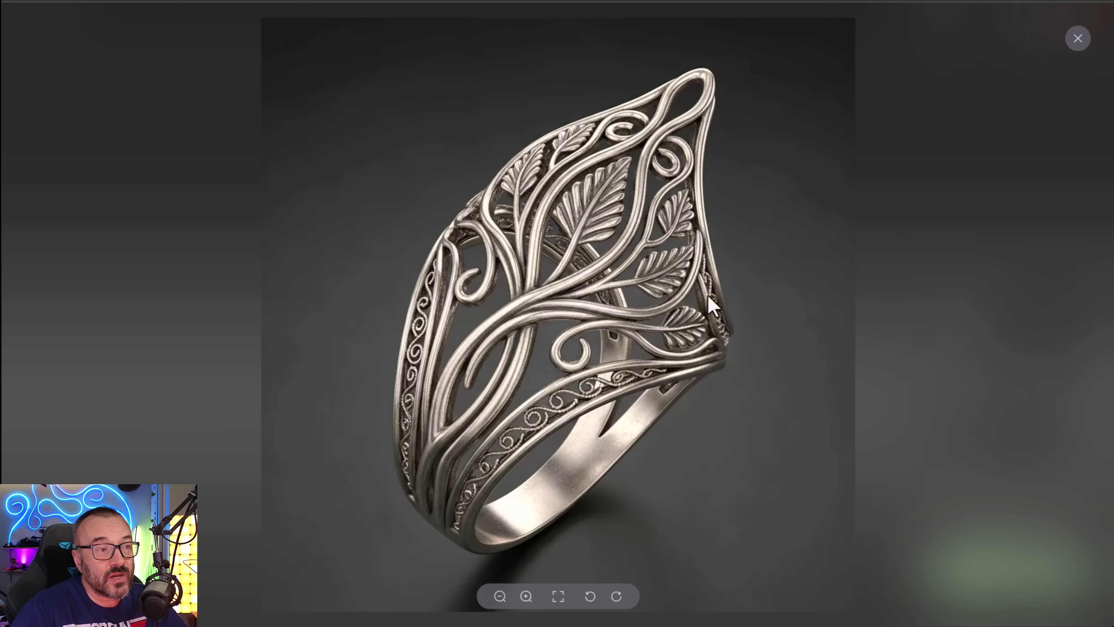
- Close the leaf ring reference image and rotate the grey filigree ring to face the view
click(1077, 39)
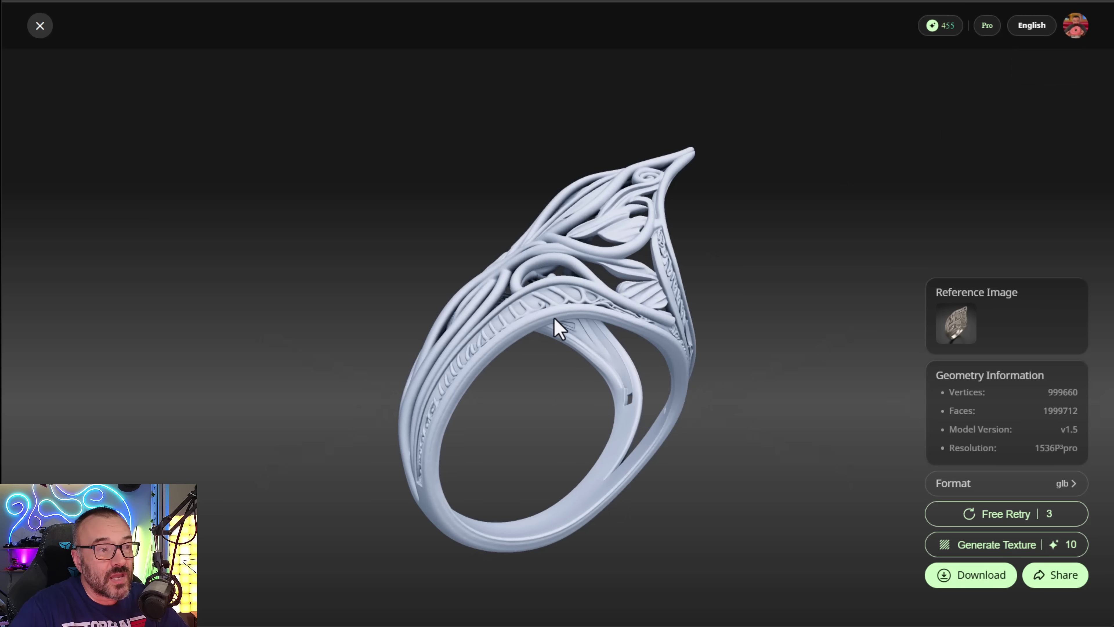
drag(554, 321, 743, 310)
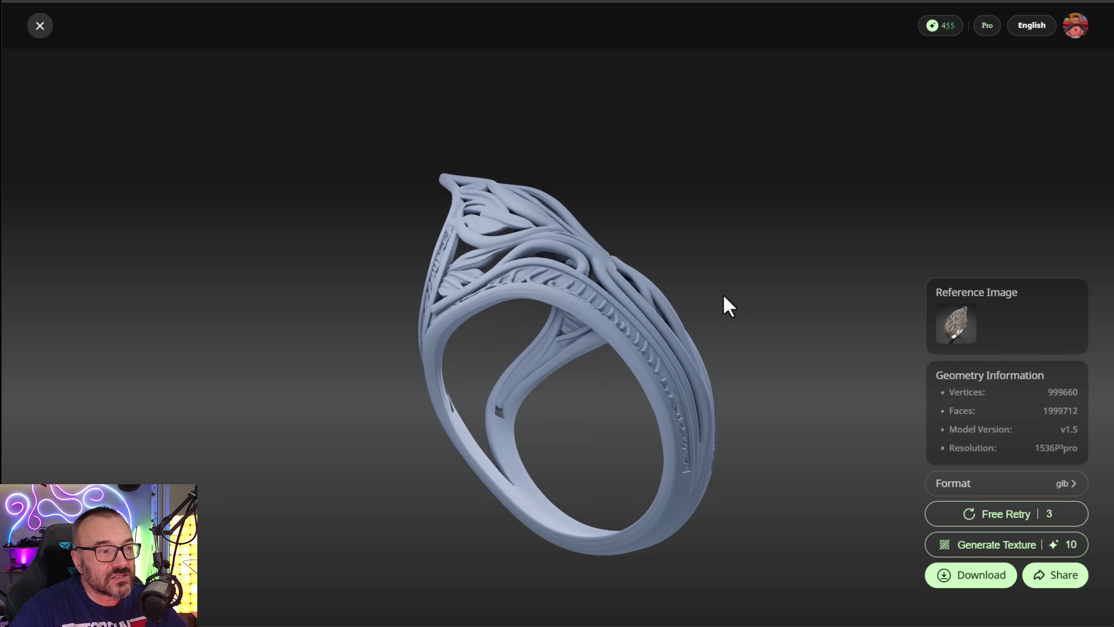
drag(642, 478, 481, 417)
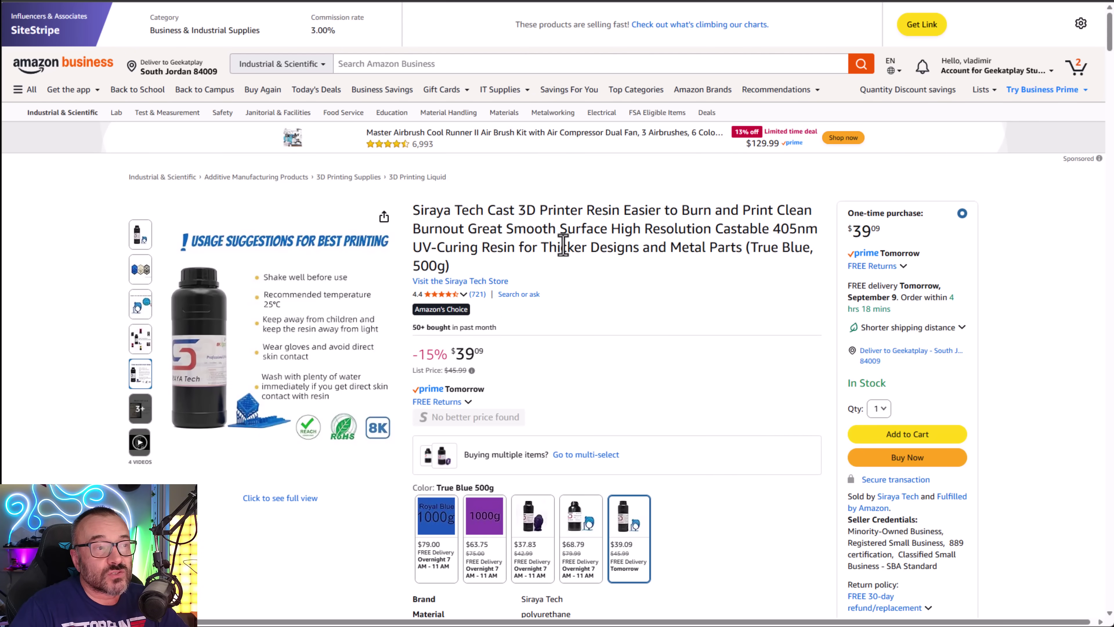
- Scroll the Siraya Tech castable resin listing, select and clear part of its title, then turn the 3D model
scroll(563, 244, down, 1)
drag(563, 153, 794, 147)
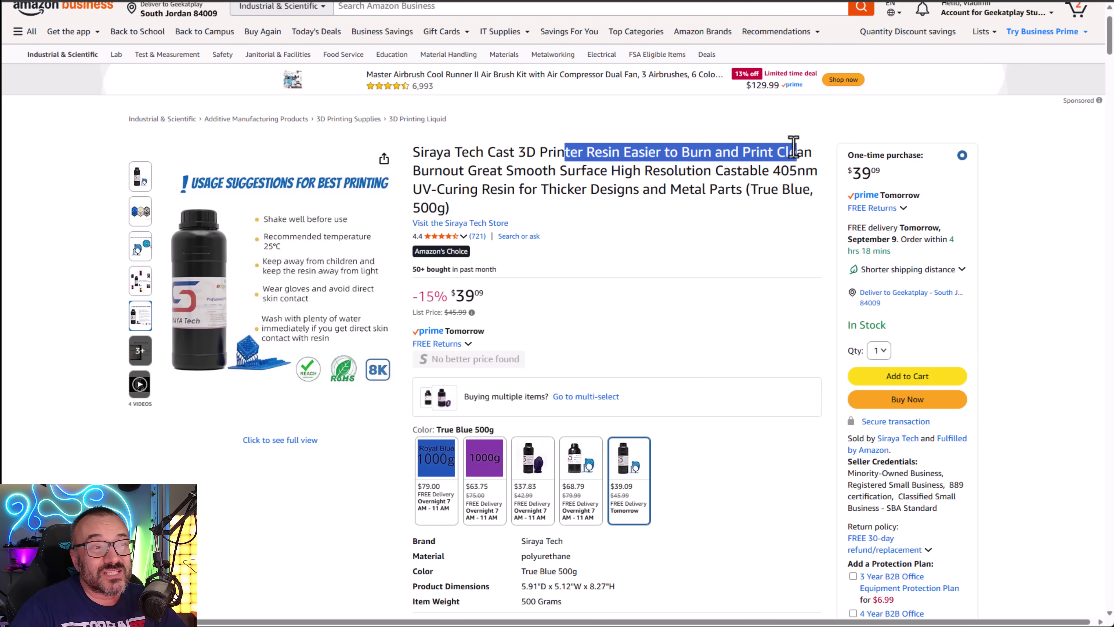
click(662, 192)
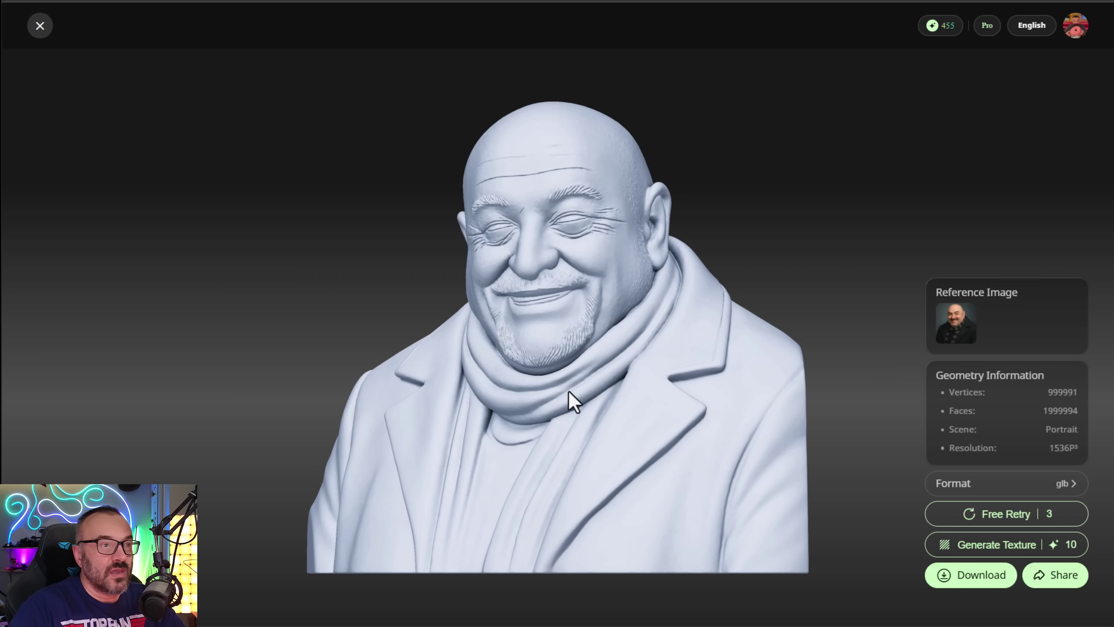
drag(567, 398, 478, 475)
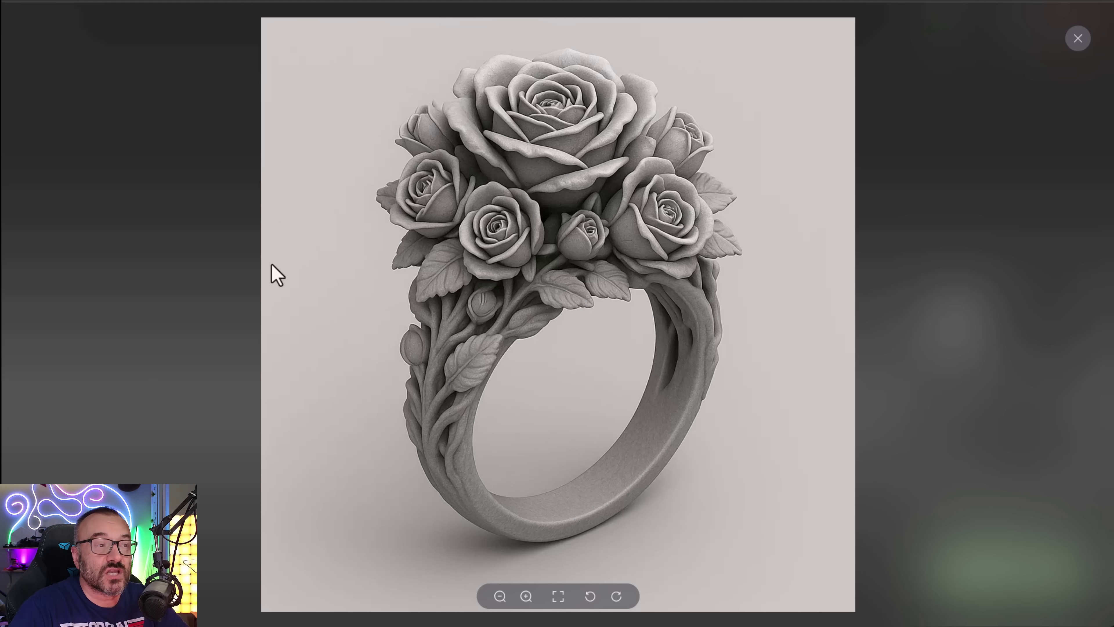
- Turn the grey rose ring to a three-quarter front view and set its download format to stl
click(1078, 38)
drag(660, 379, 647, 423)
scroll(523, 362, up, 3)
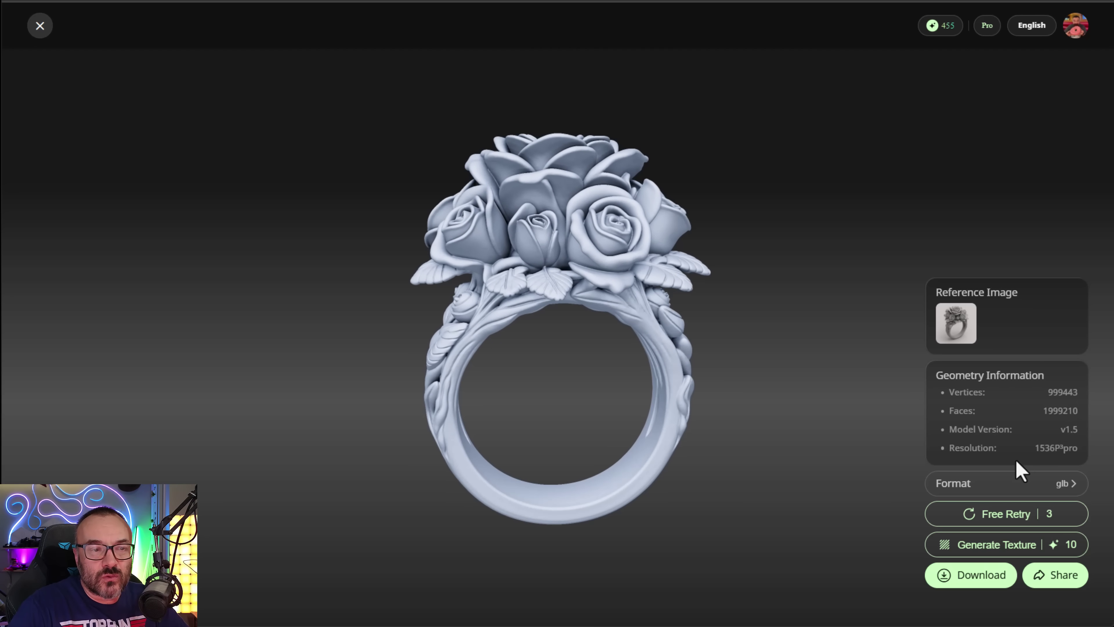
click(1067, 484)
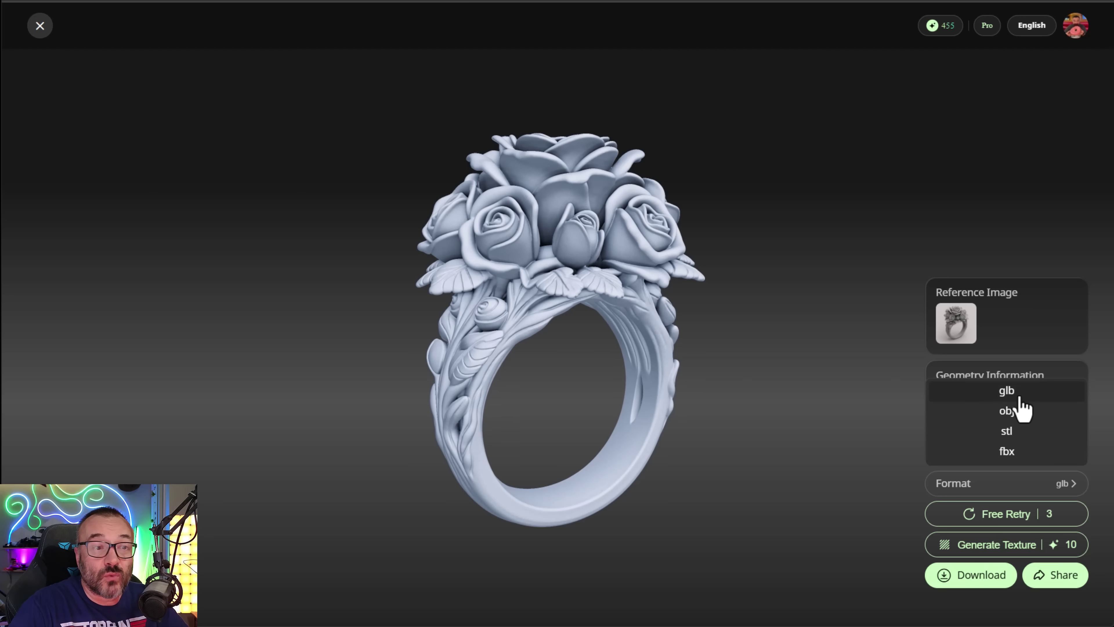
click(1011, 432)
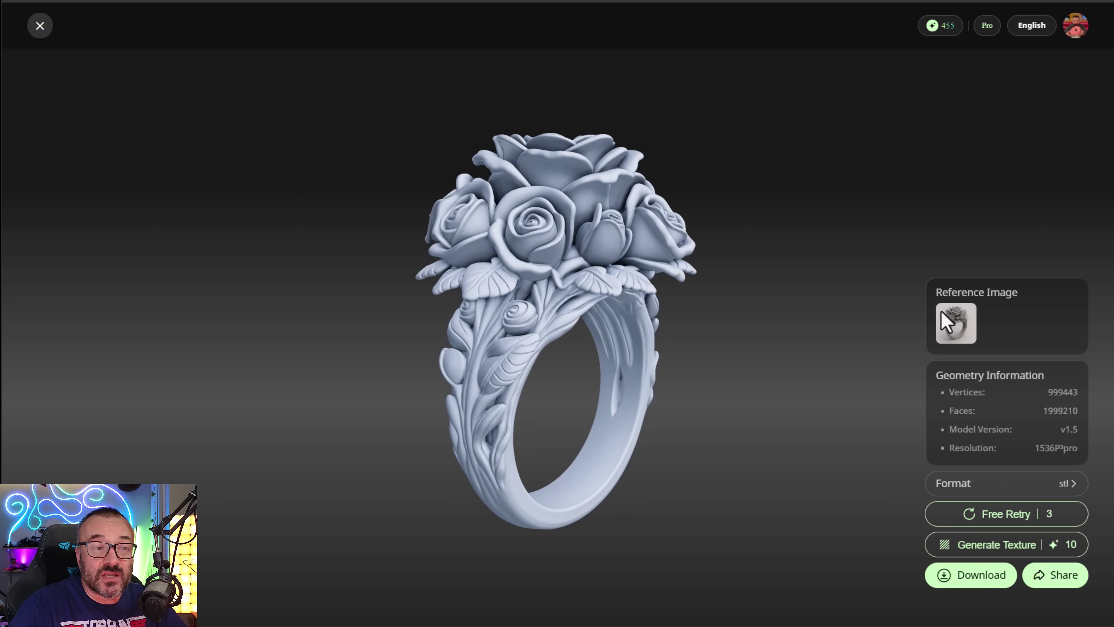
- Compare the ring against its reference image, then rotate it to a side view
click(960, 334)
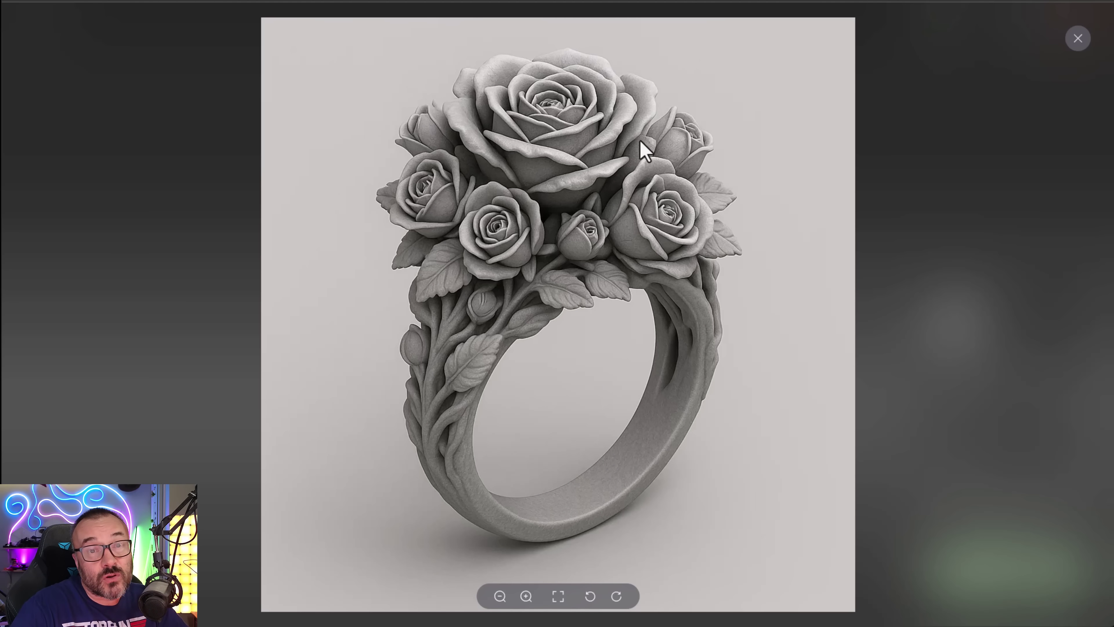
click(1078, 38)
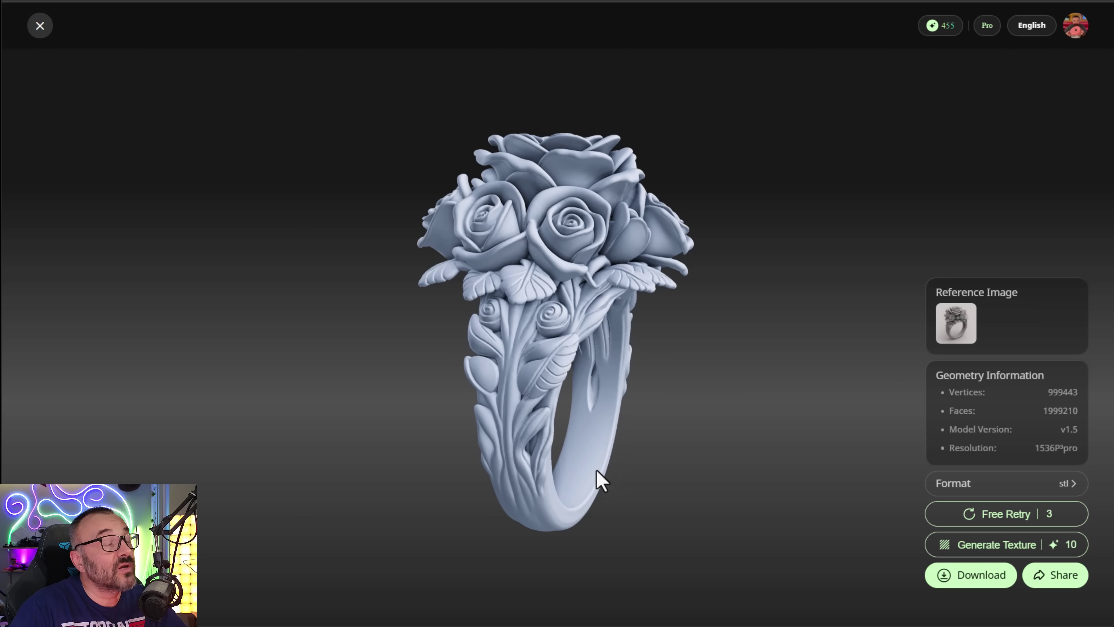
drag(597, 468, 429, 303)
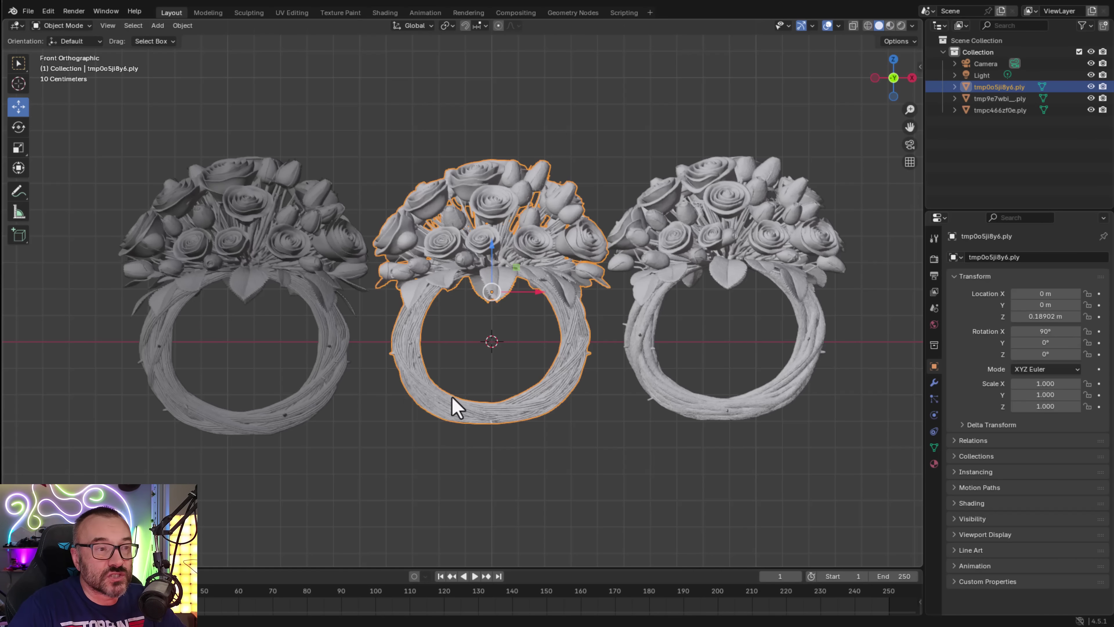
- Zoom and pan along the twisted band of the first wreath ring
scroll(860, 469, up, 6)
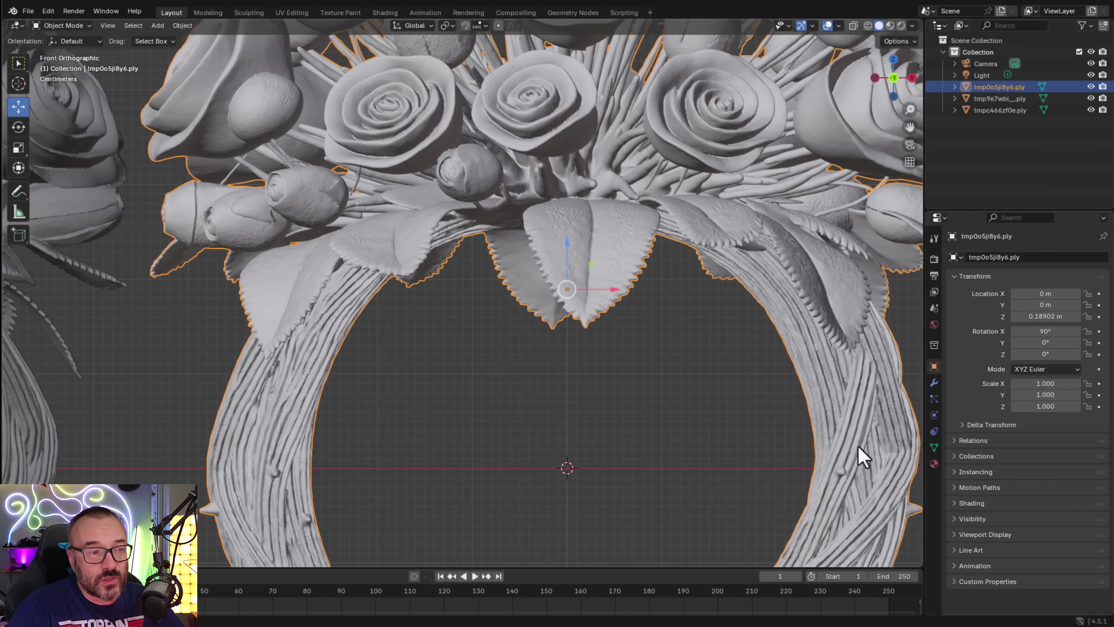
scroll(814, 431, down, 1)
scroll(448, 431, up, 6)
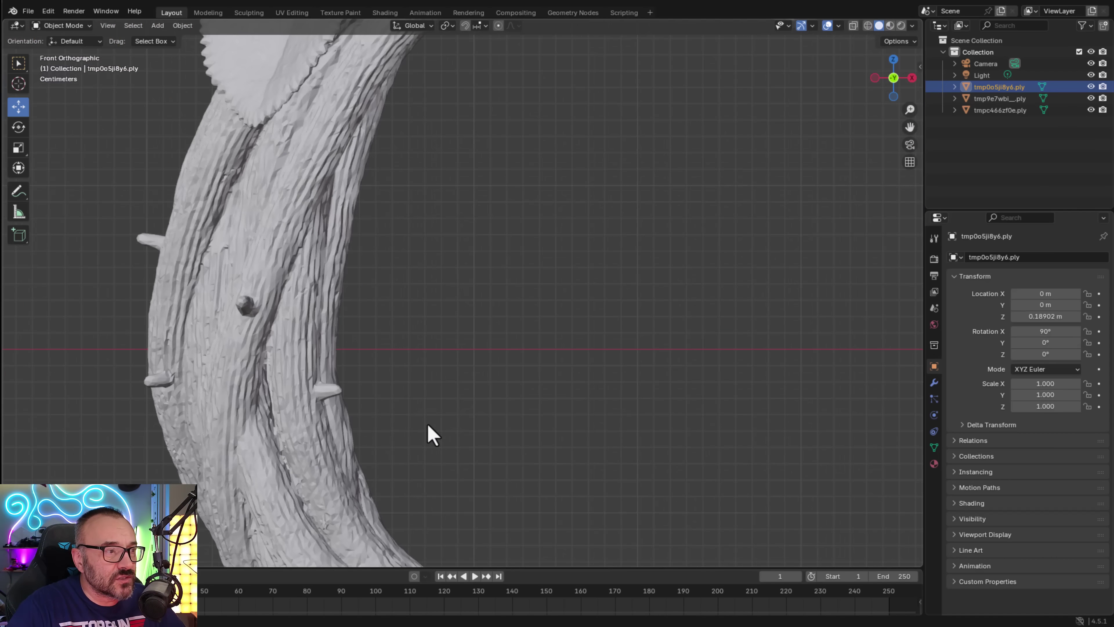
shift+middle_drag(427, 424, 806, 295)
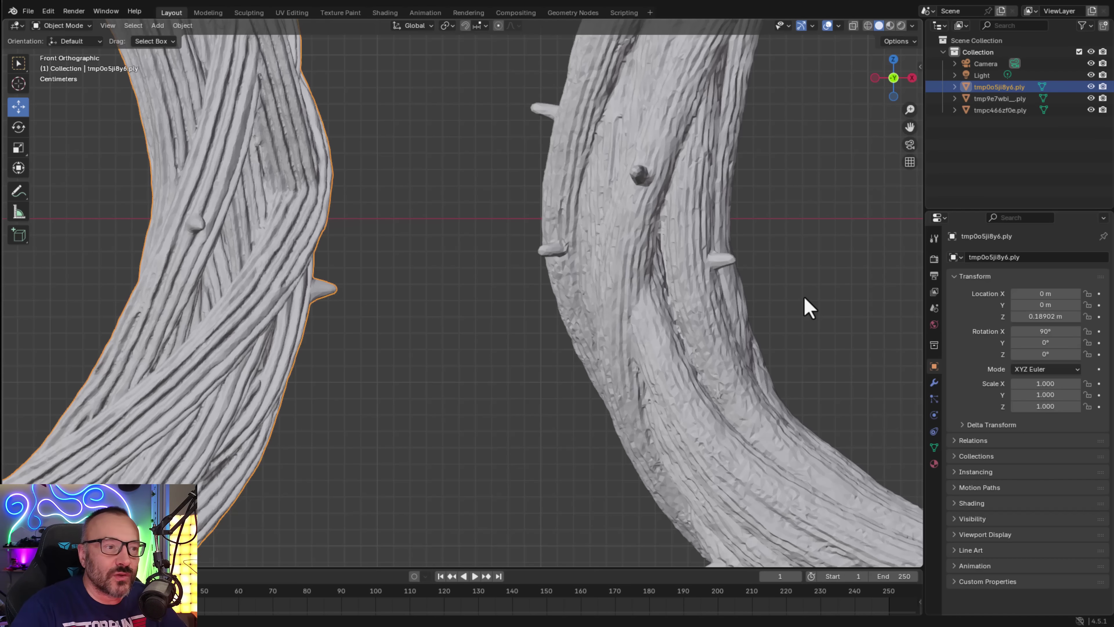
scroll(702, 376, up, 3)
shift+middle_drag(834, 399, 552, 360)
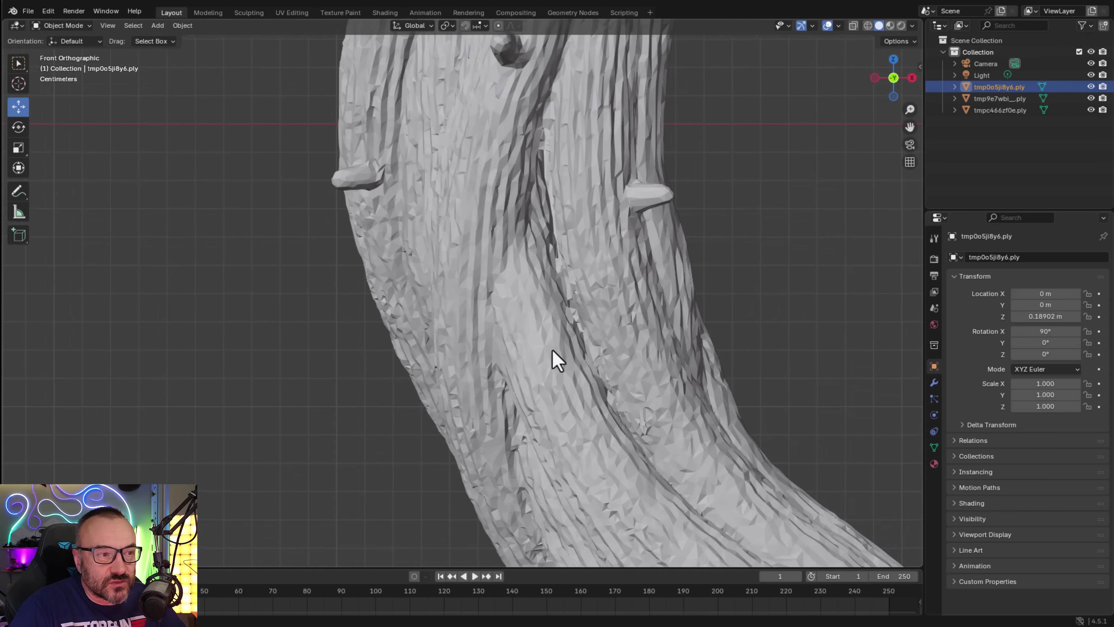
scroll(578, 263, down, 4)
scroll(480, 331, up, 1)
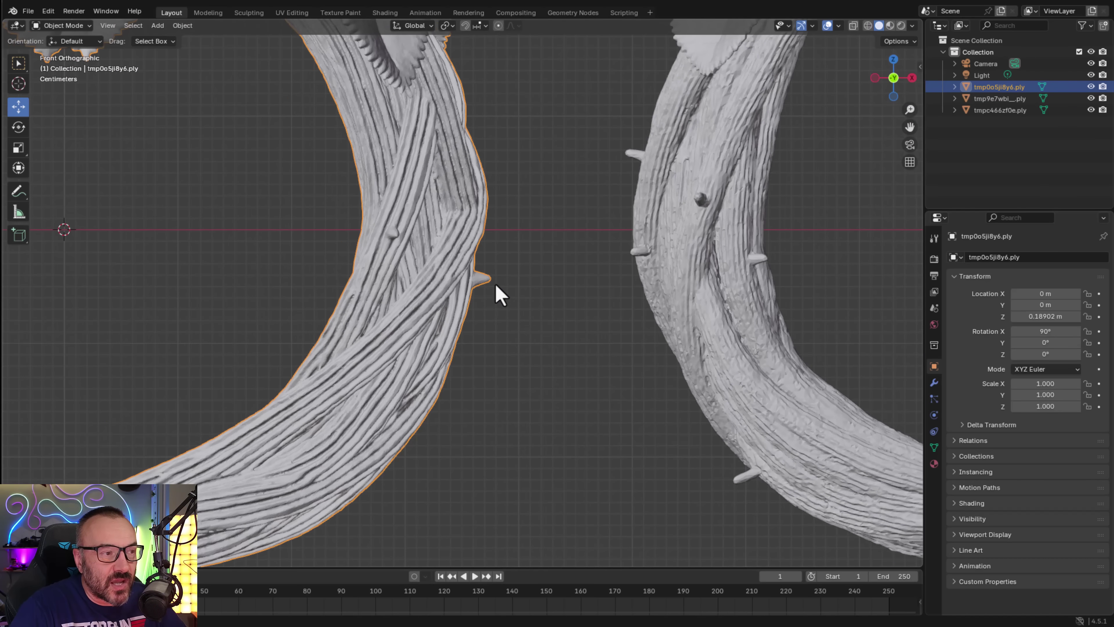
- Orbit around both wreath rings and centre the selected tmp0o5ji8y6.ply ring for close inspection
middle_drag(248, 362, 674, 316)
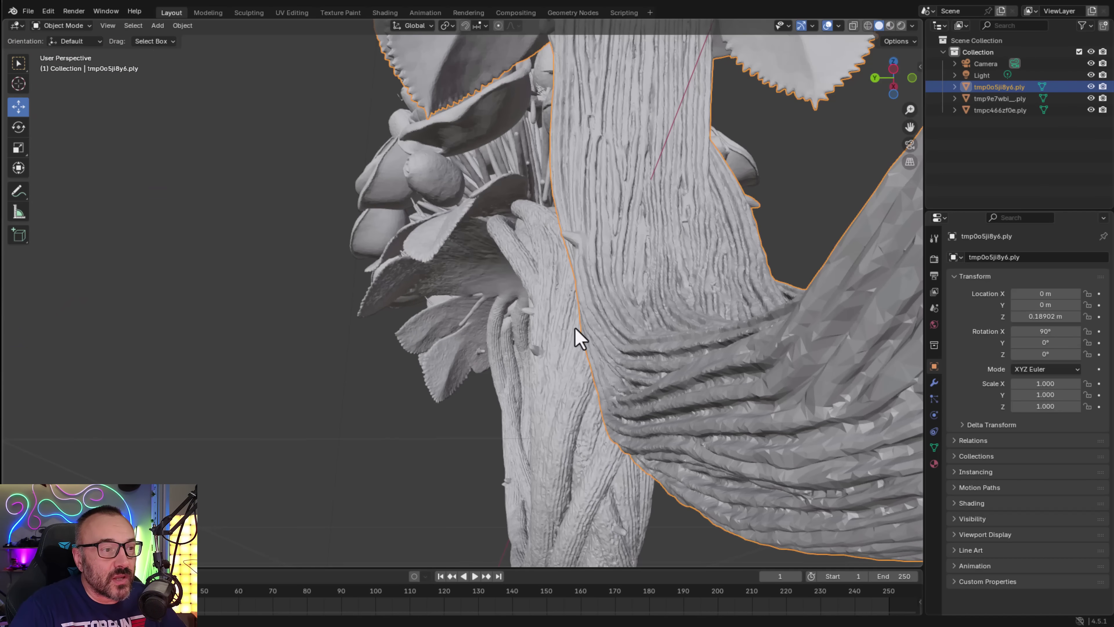
scroll(575, 328, down, 3)
middle_drag(597, 337, 617, 376)
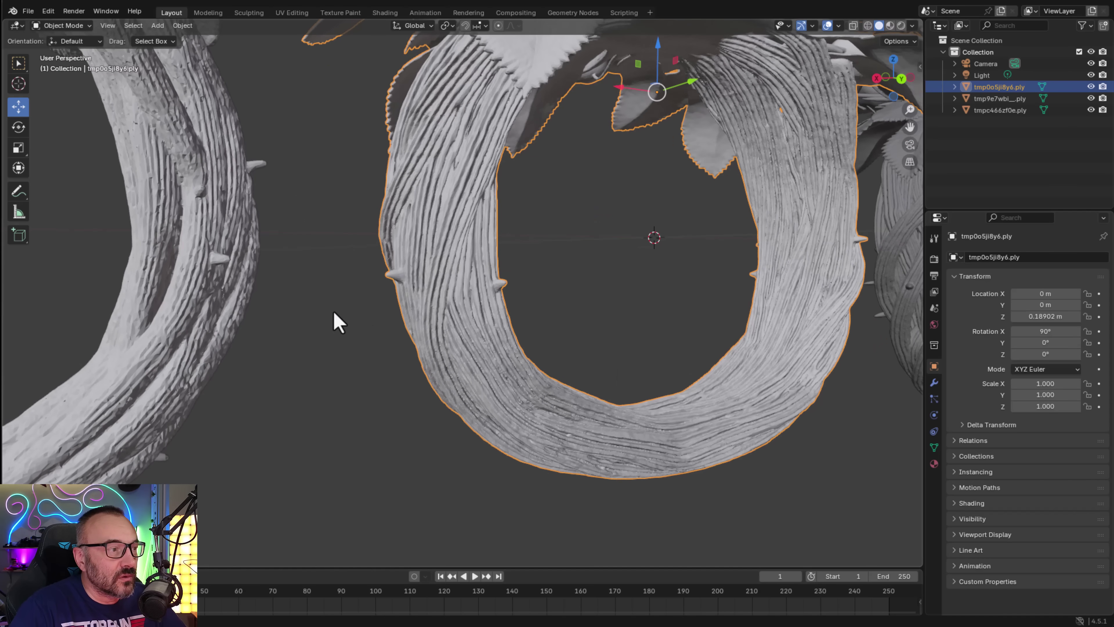
middle_drag(334, 313, 500, 360)
scroll(561, 320, up, 2)
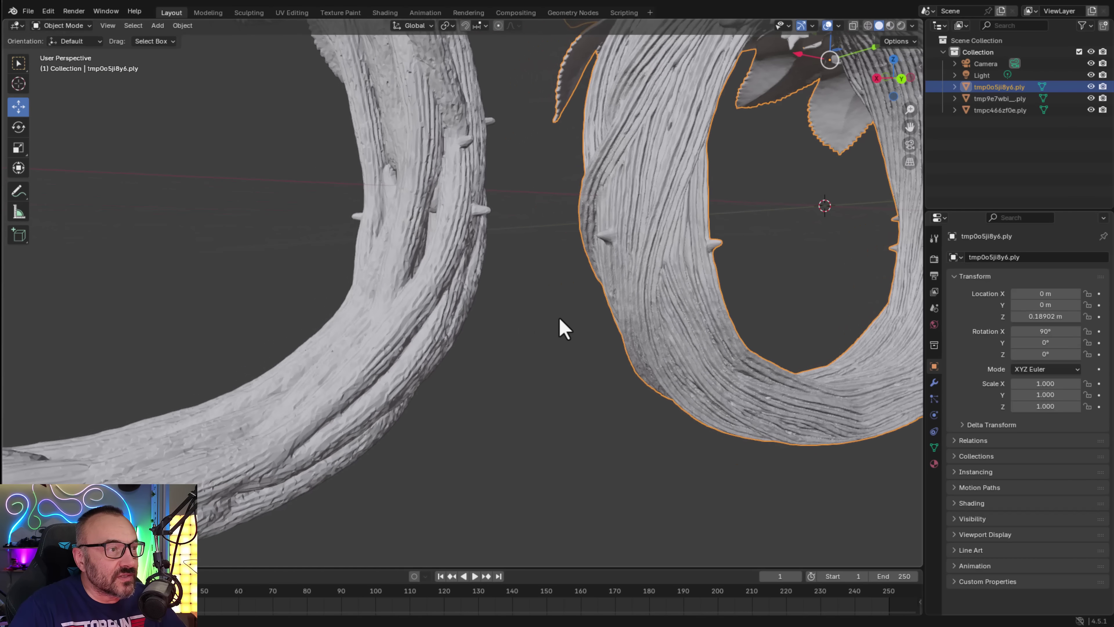
shift+middle_drag(581, 366, 635, 348)
scroll(467, 386, down, 5)
scroll(446, 336, up, 5)
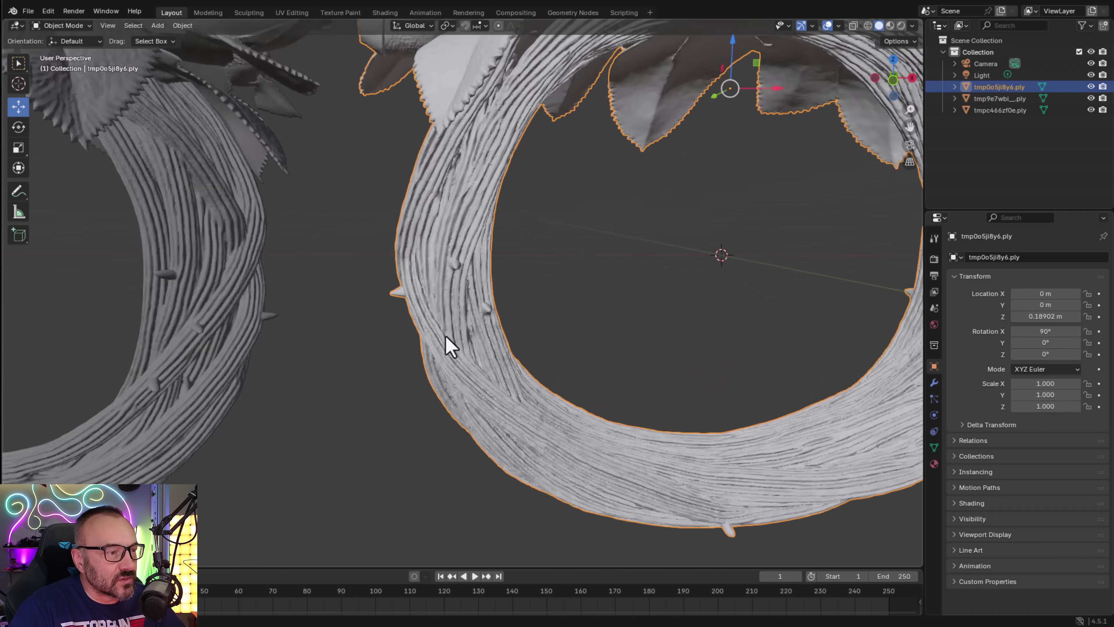
shift+middle_drag(378, 390, 575, 338)
scroll(509, 310, down, 3)
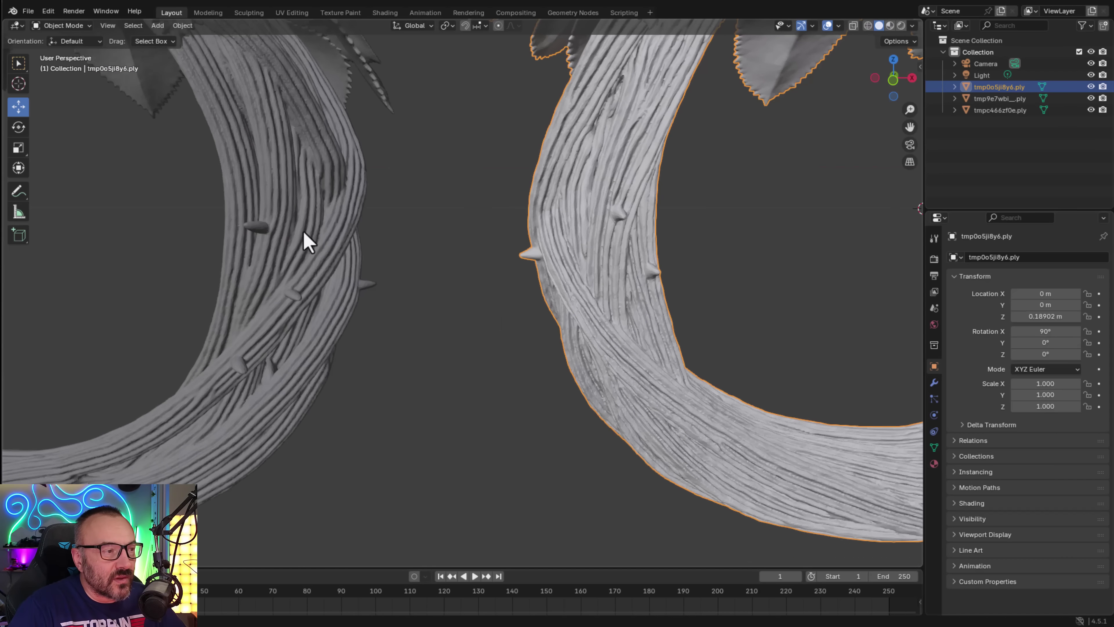
scroll(431, 336, up, 3)
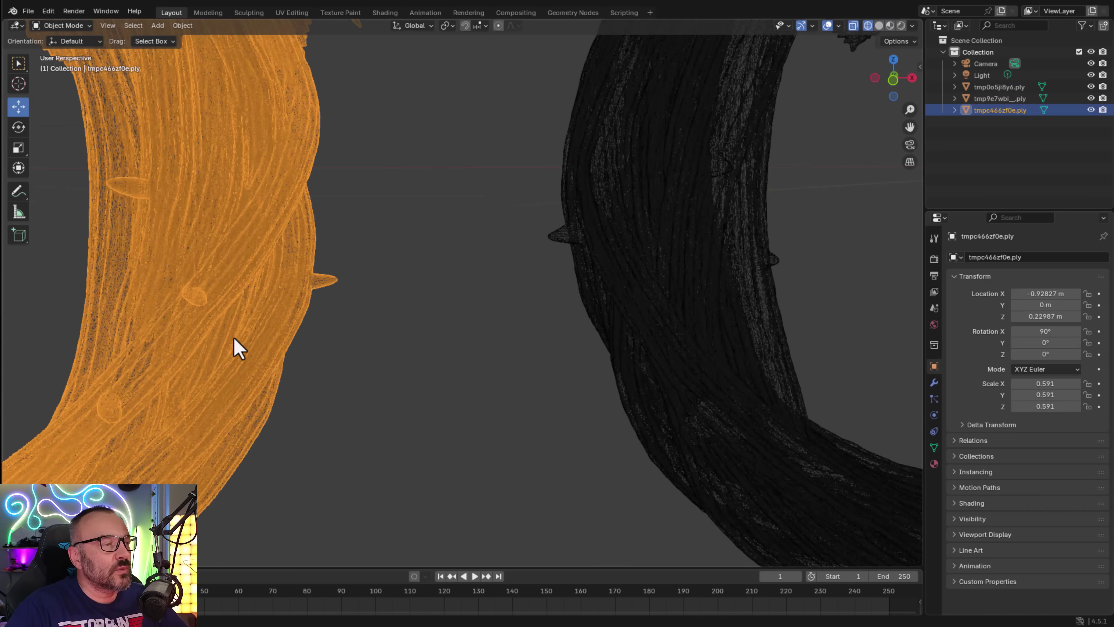
- Bring the black ring into view and select its mesh
scroll(246, 351, up, 3)
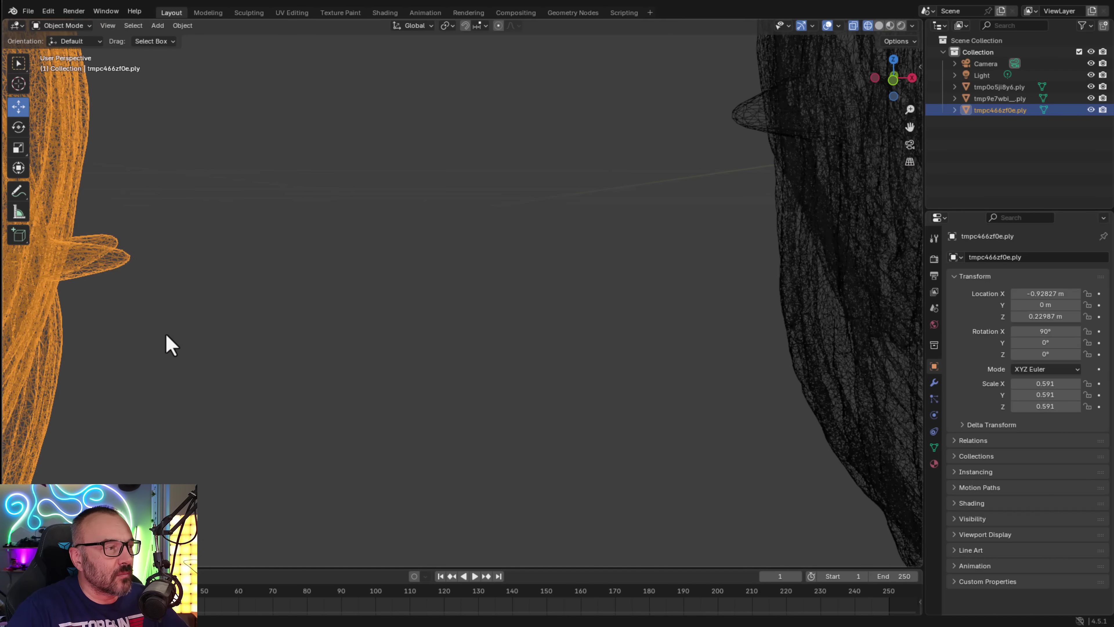
scroll(584, 282, up, 8)
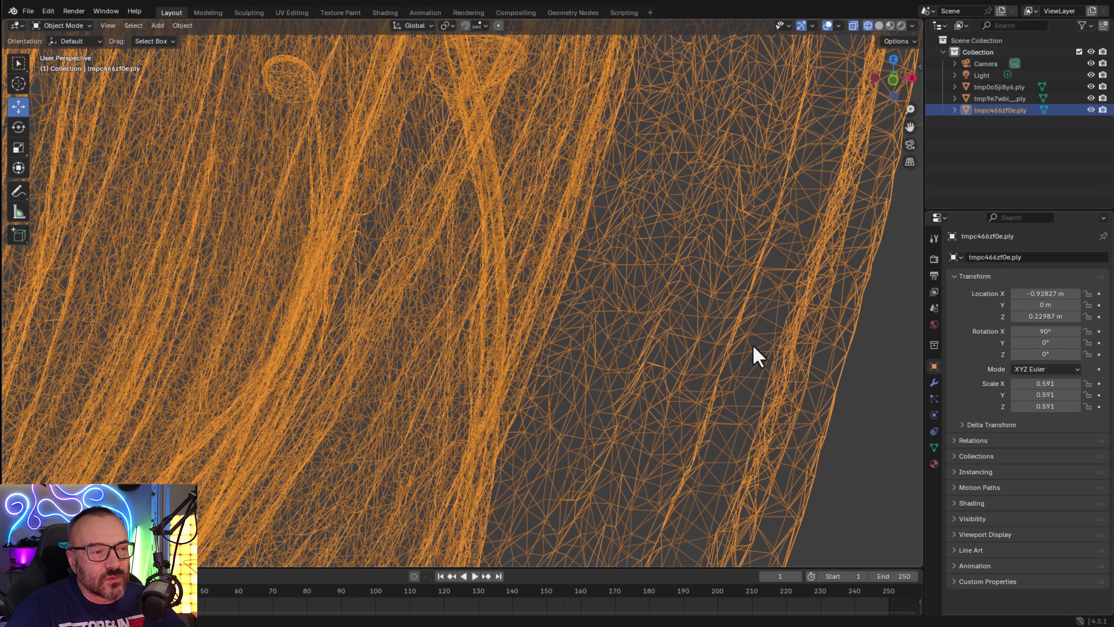
scroll(753, 347, down, 10)
shift+middle_drag(771, 348, 505, 314)
click(431, 304)
- Inspect the black ring's wireframe from edge to edge, then frame both rings larger
scroll(461, 312, up, 8)
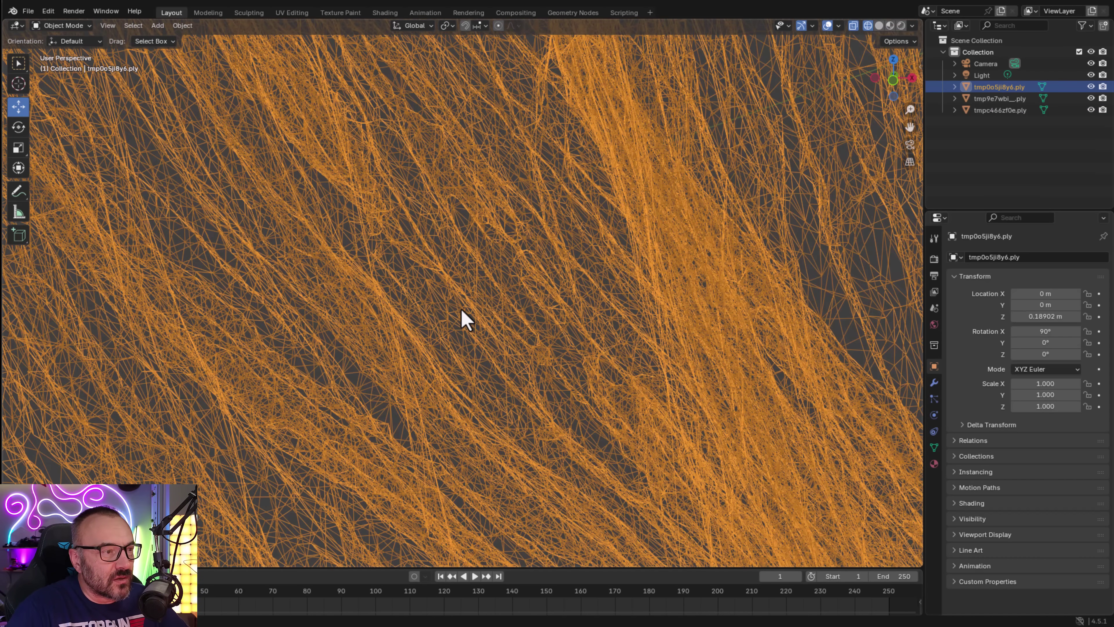
shift+middle_drag(423, 319, 552, 254)
scroll(566, 233, down, 2)
shift+middle_drag(729, 293, 605, 297)
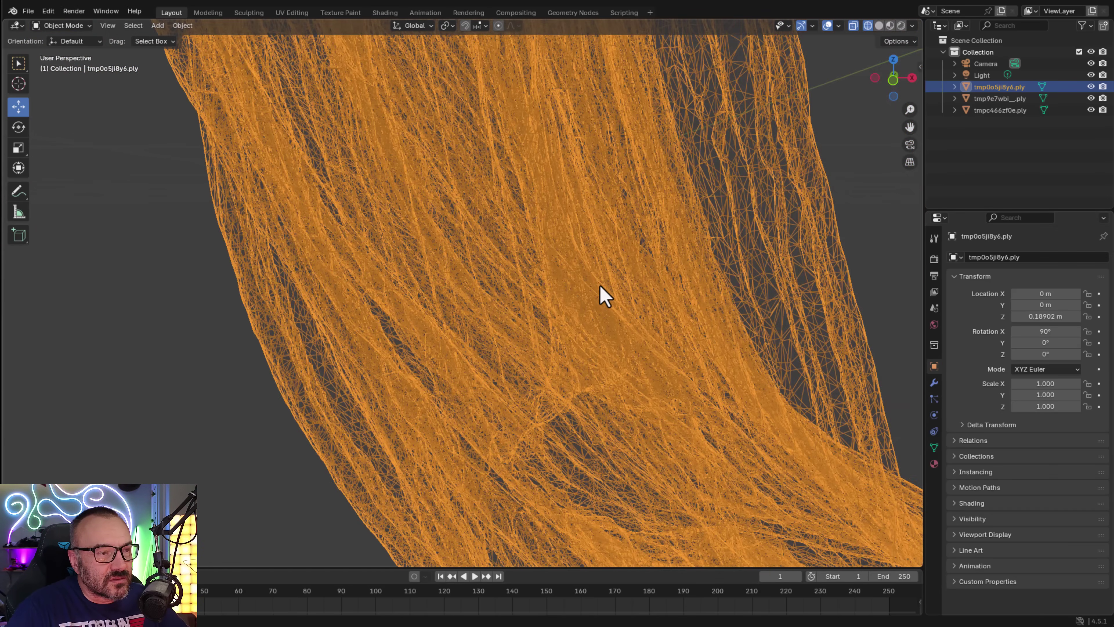
scroll(417, 289, down, 5)
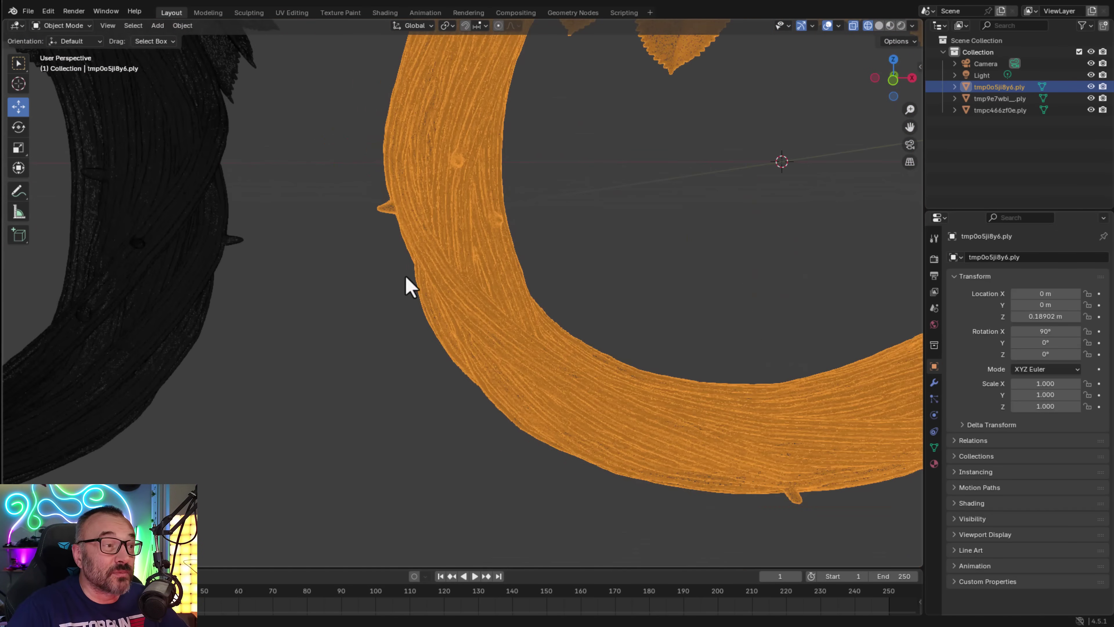
shift+middle_drag(308, 249, 515, 316)
scroll(322, 149, up, 4)
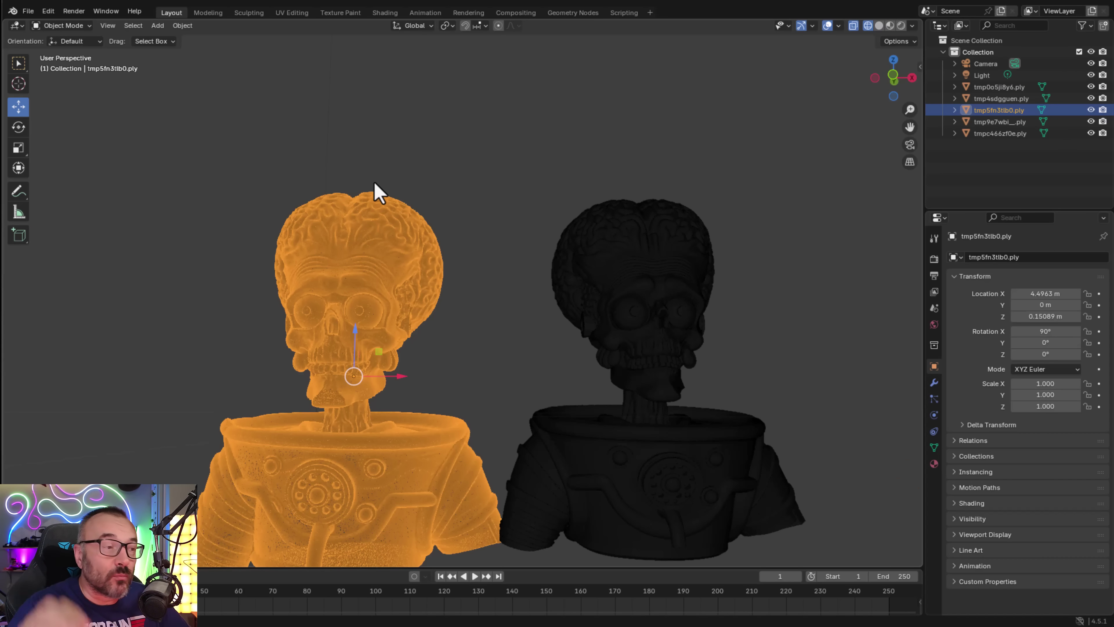
scroll(396, 319, up, 5)
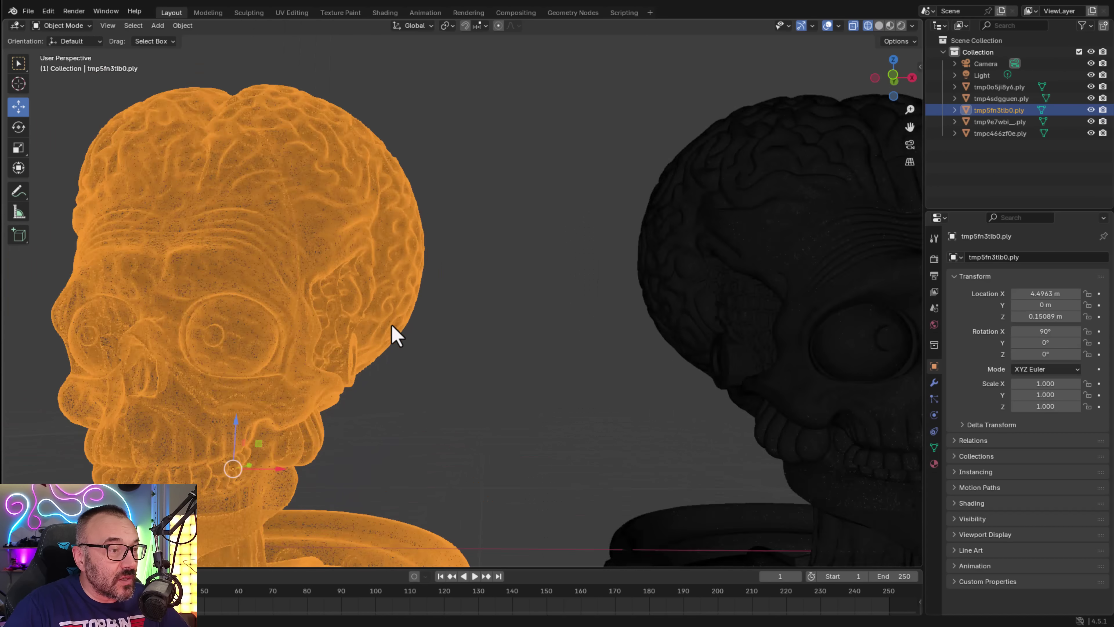
scroll(221, 234, up, 6)
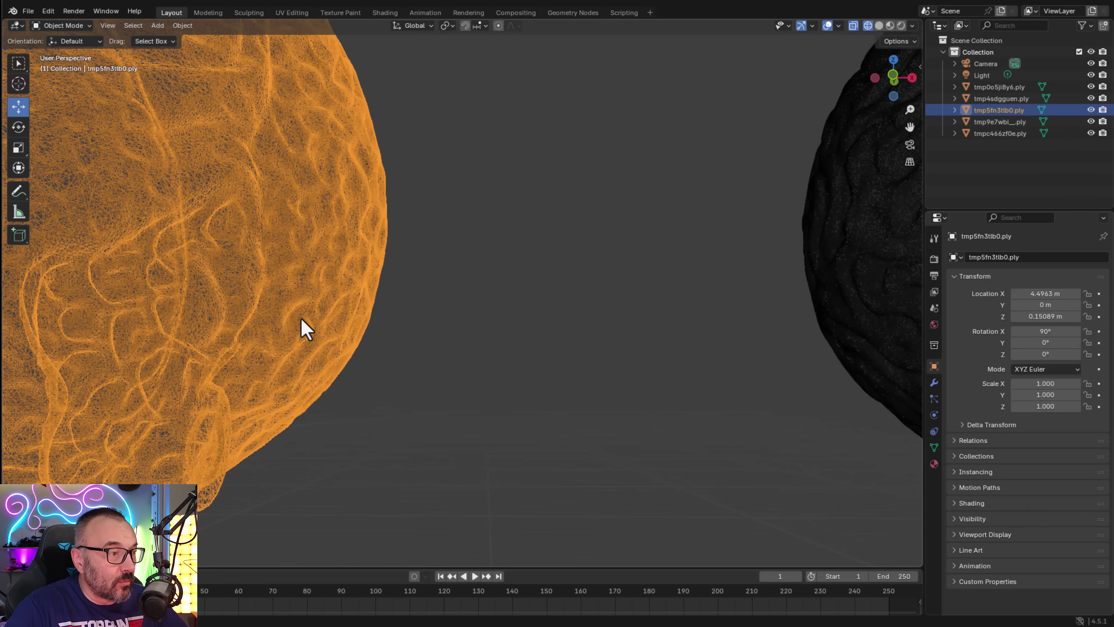
scroll(373, 327, up, 5)
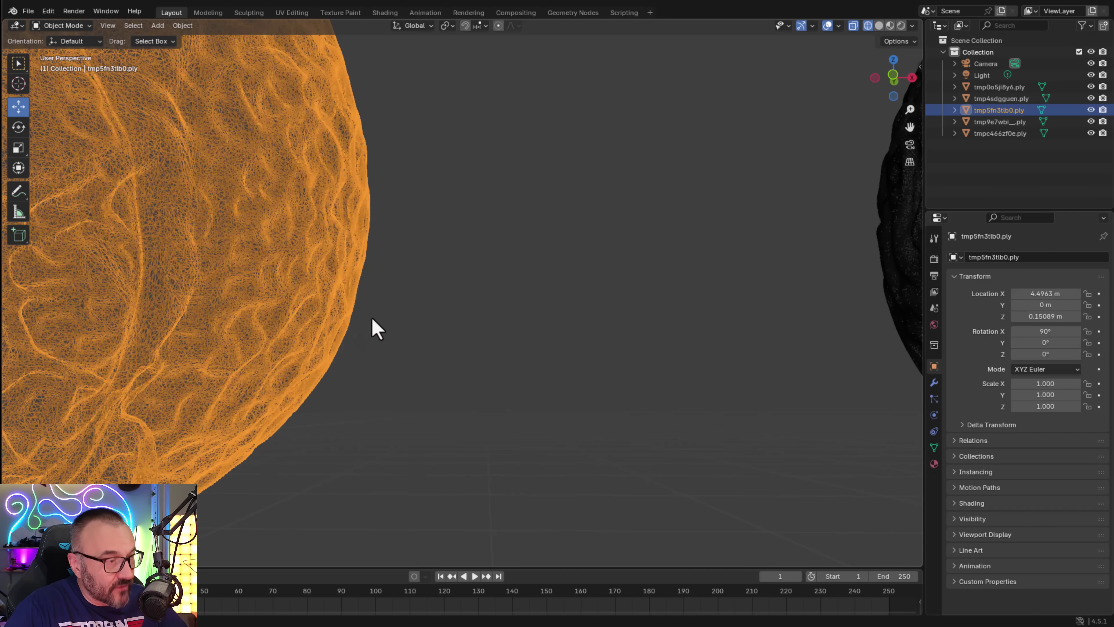
scroll(39, 342, up, 2)
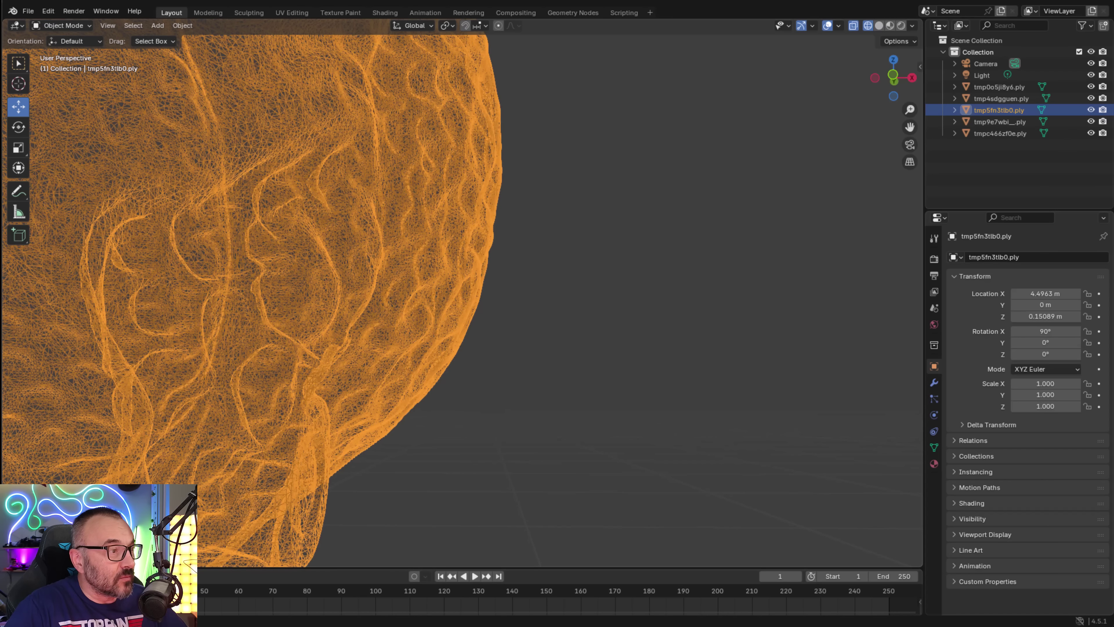
scroll(358, 351, up, 4)
scroll(130, 361, down, 2)
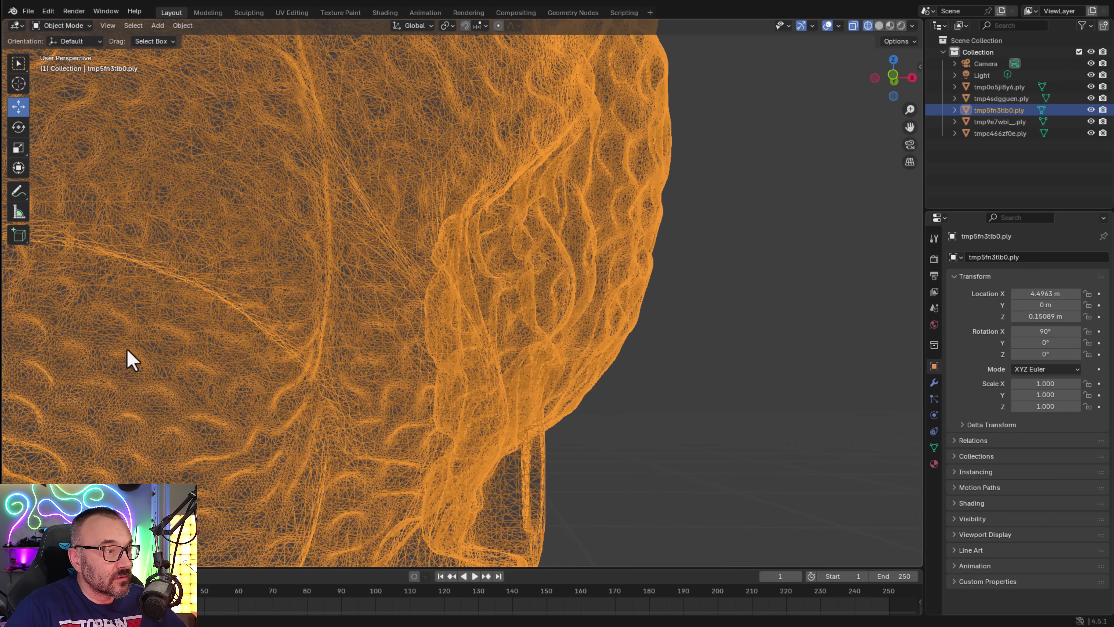
scroll(259, 298, down, 5)
scroll(395, 374, up, 5)
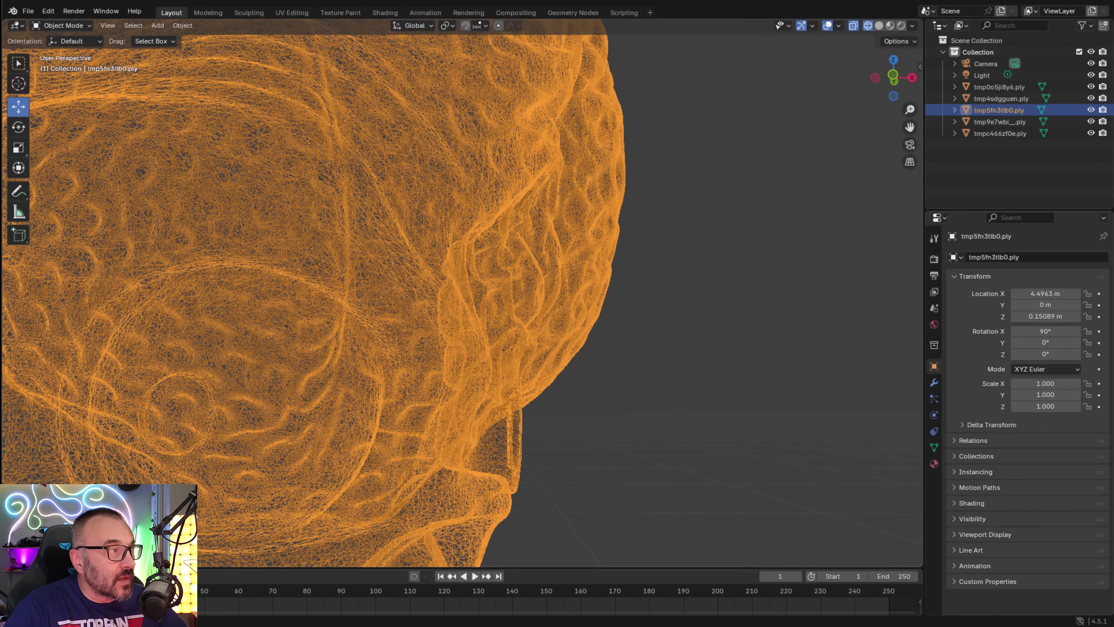
scroll(706, 274, down, 3)
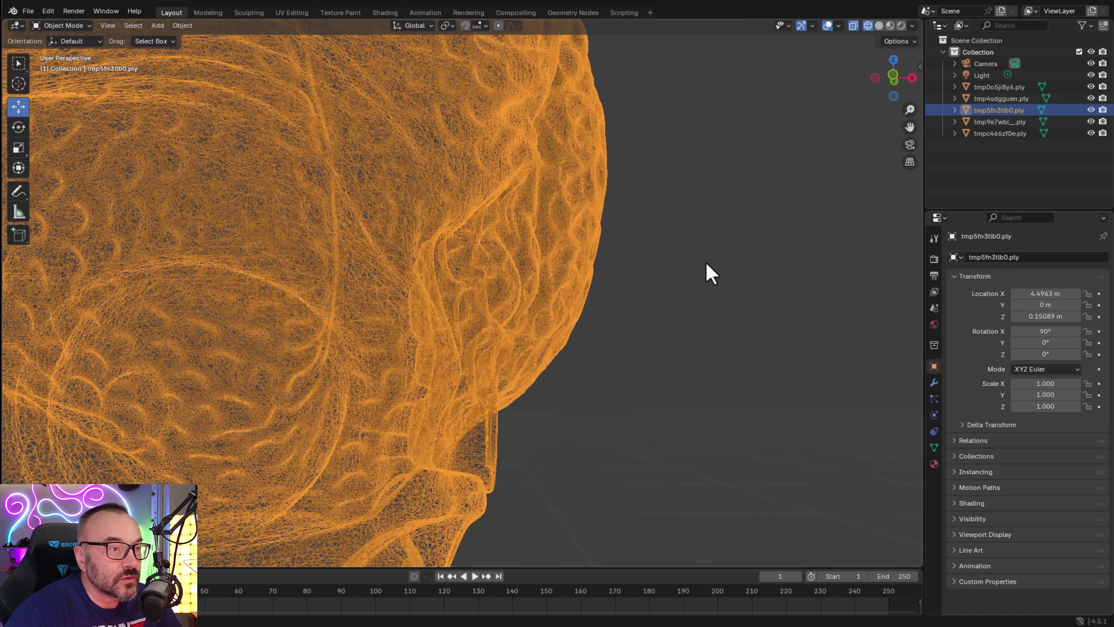
scroll(692, 267, up, 5)
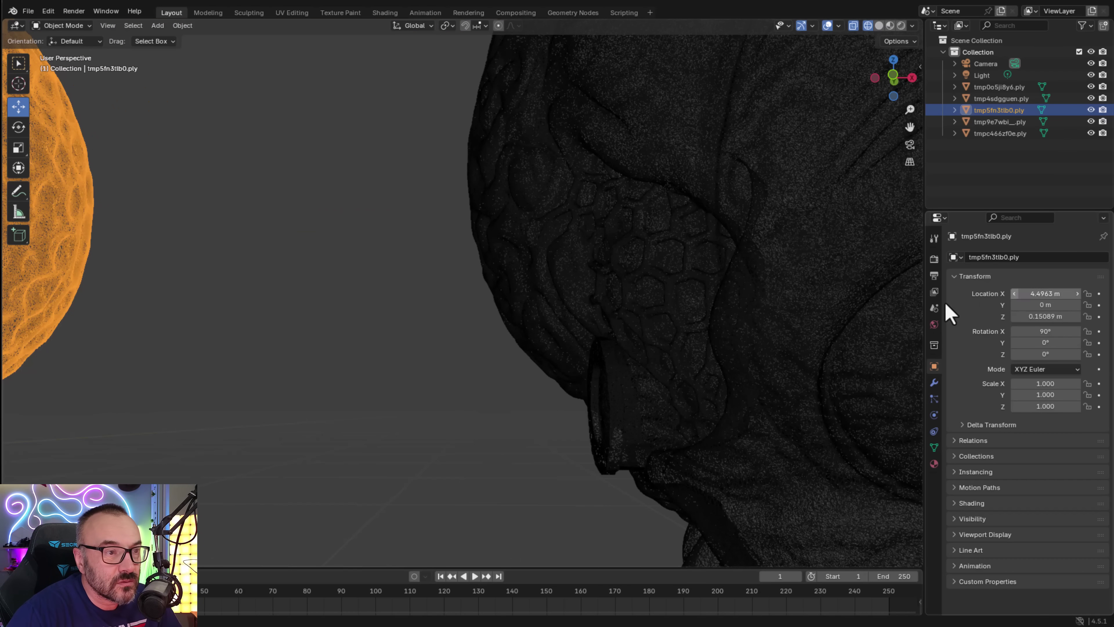
click(798, 325)
scroll(816, 368, down, 3)
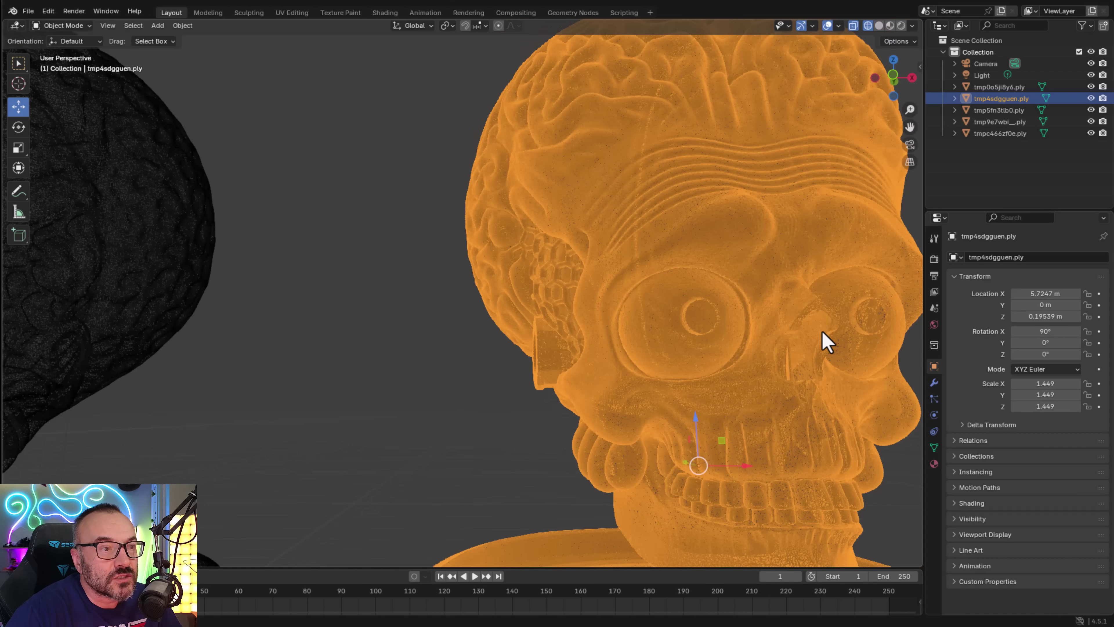
scroll(823, 340, up, 3)
shift+middle_drag(874, 398, 427, 210)
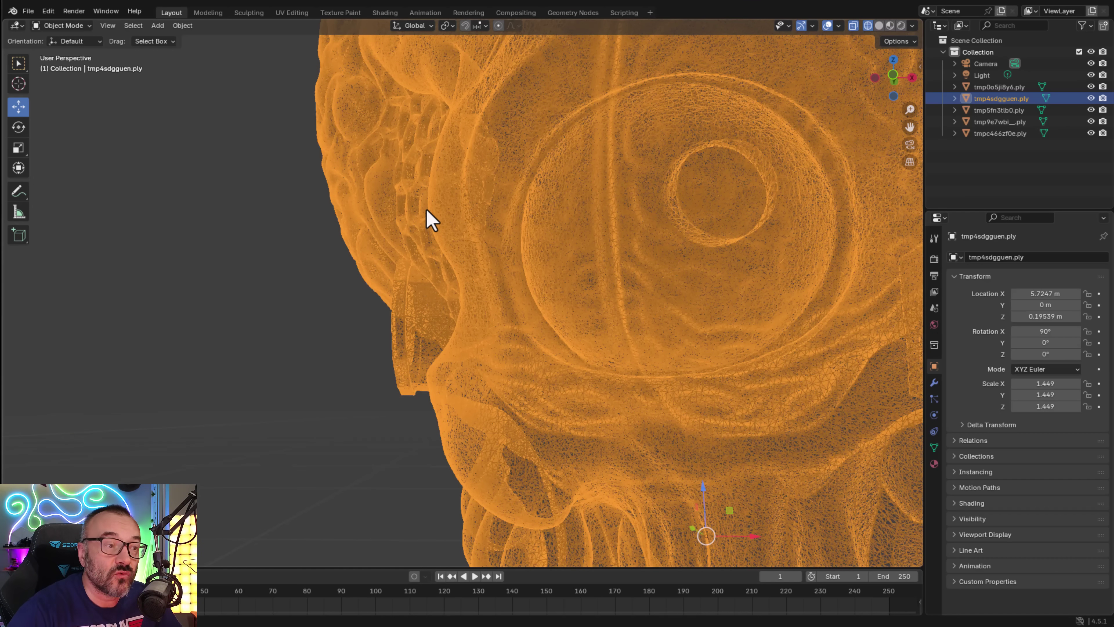
scroll(602, 275, down, 5)
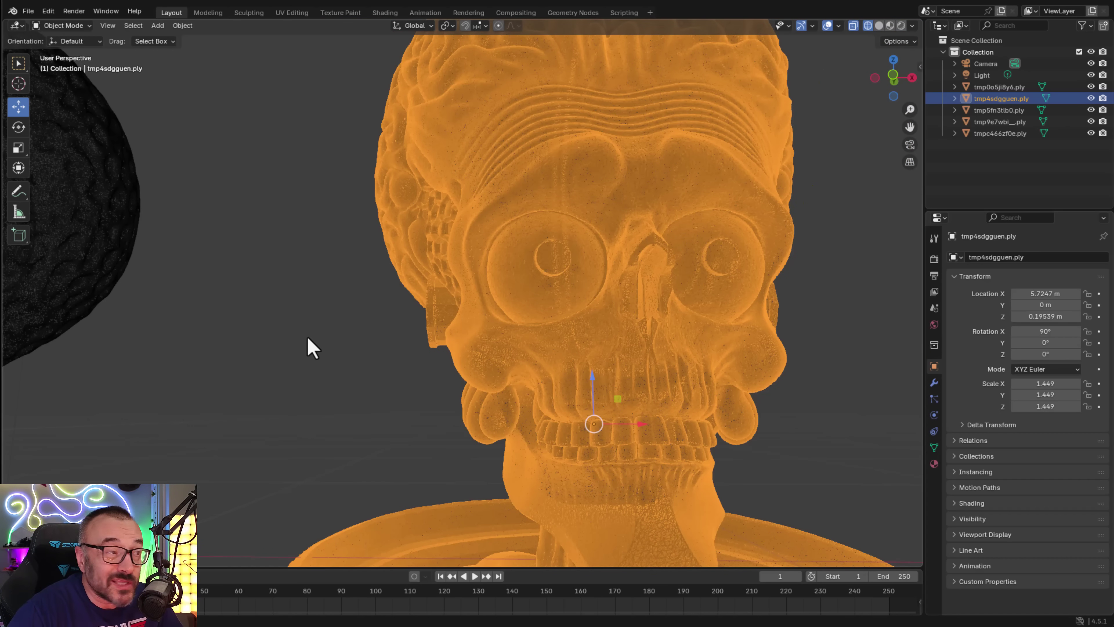
shift+middle_drag(261, 347, 808, 349)
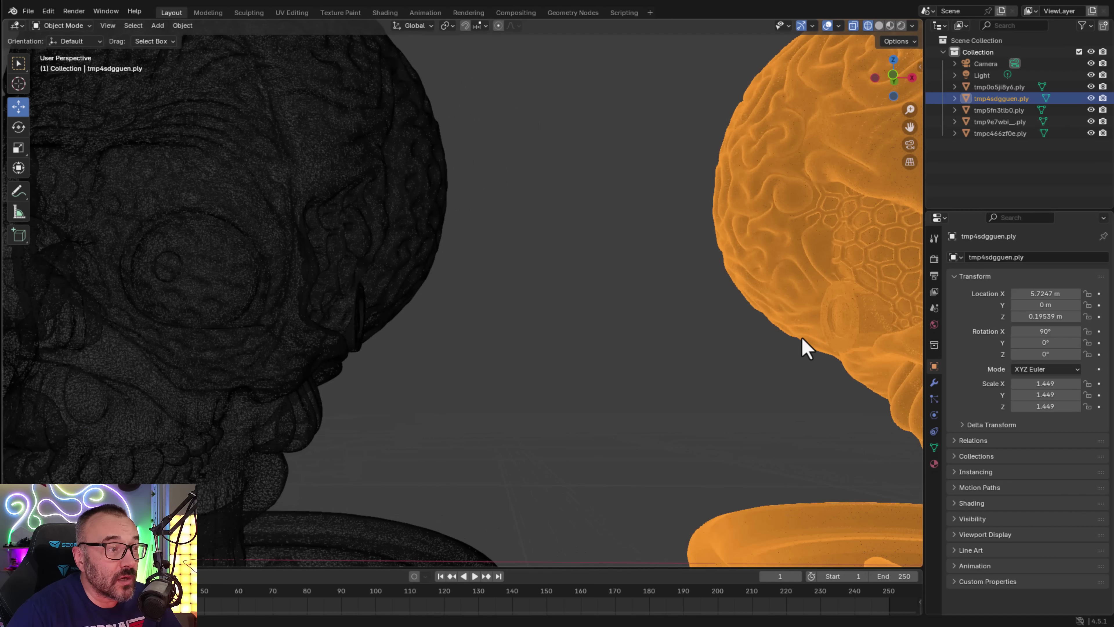
scroll(634, 347, down, 5)
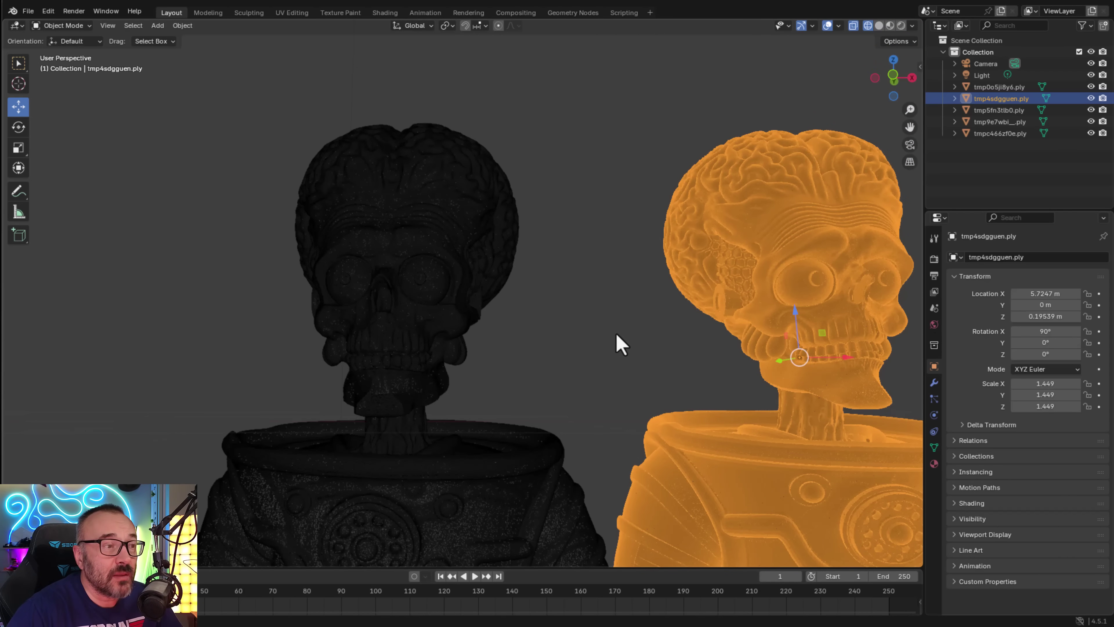
middle_drag(305, 336, 397, 328)
click(270, 338)
- Orbit and zoom around the two alien busts to compare them from the front
scroll(238, 162, down, 3)
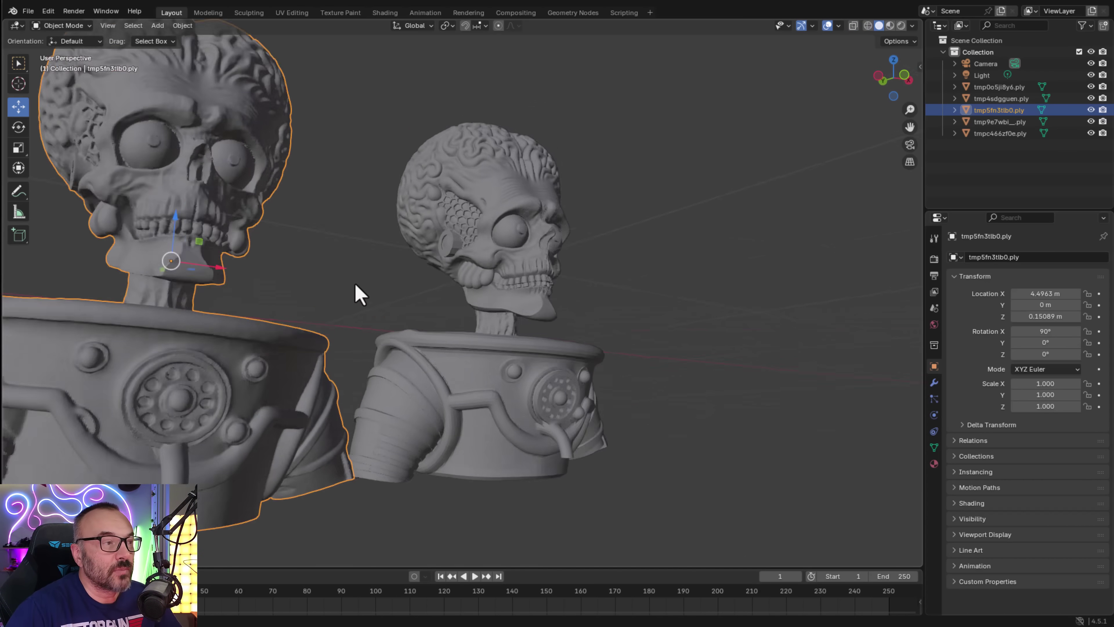
middle_drag(360, 294, 380, 323)
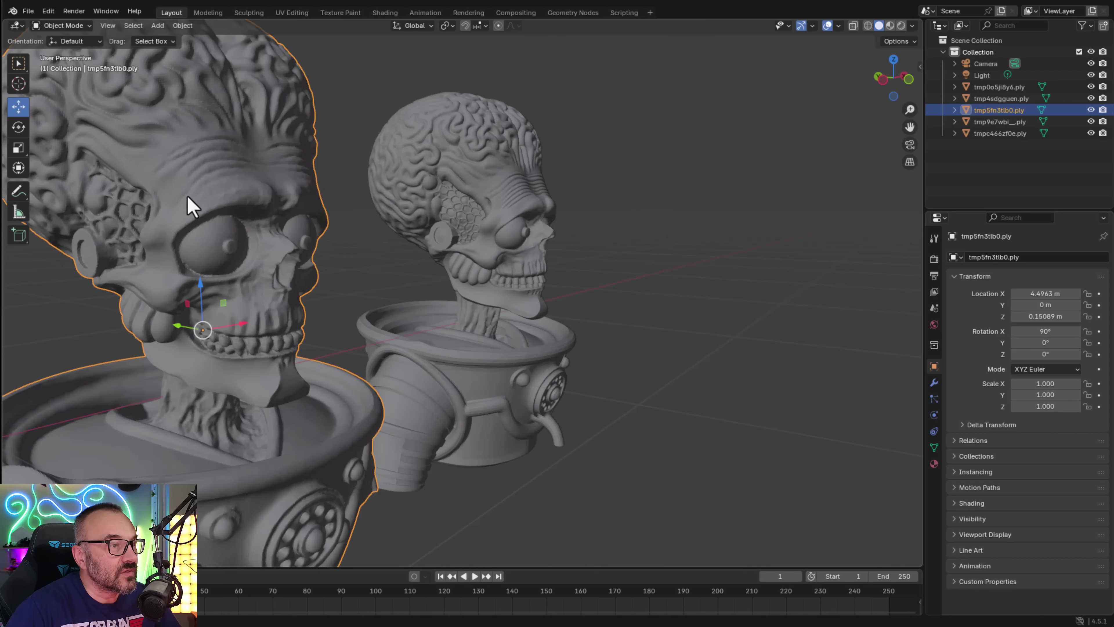
middle_drag(193, 206, 527, 192)
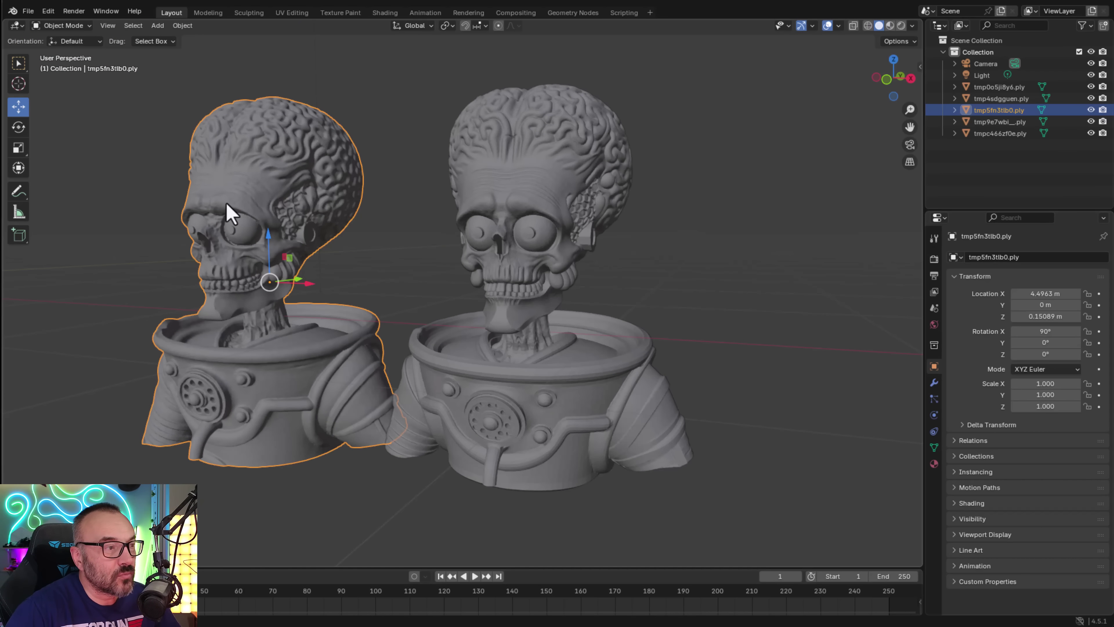
scroll(189, 288, up, 1)
middle_drag(312, 251, 456, 263)
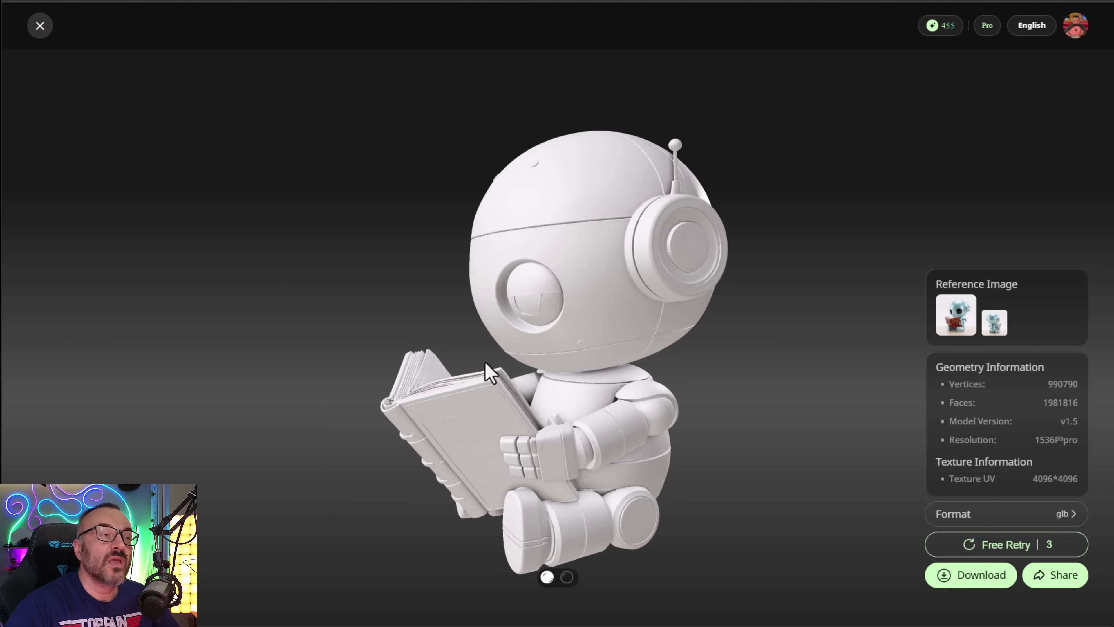
- Rotate the robot-reading-a-book model to view its other side
drag(522, 365, 667, 374)
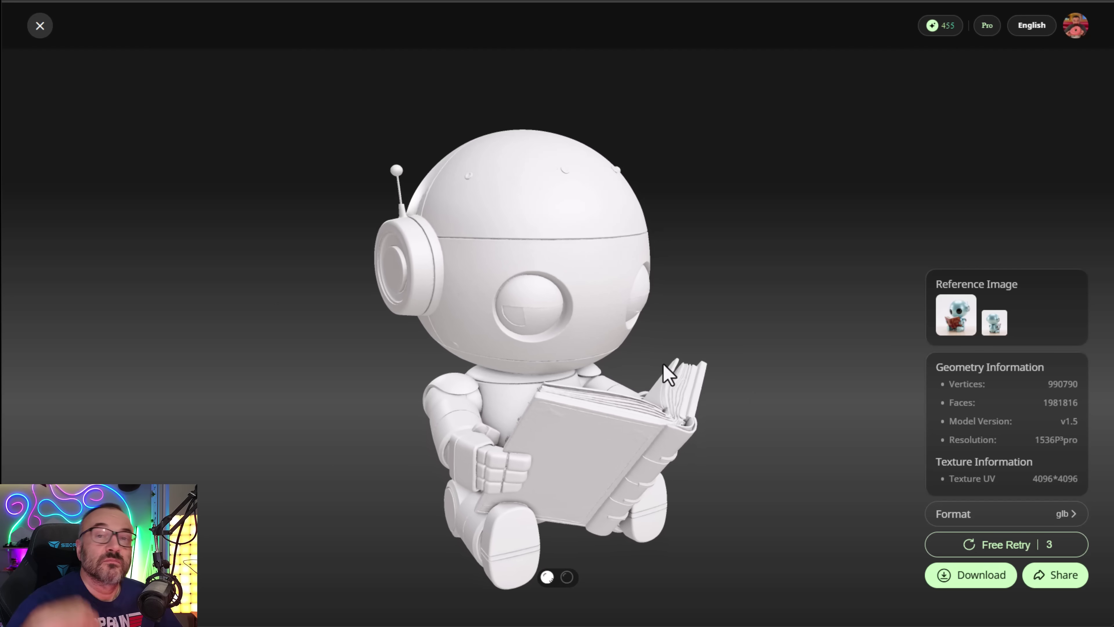